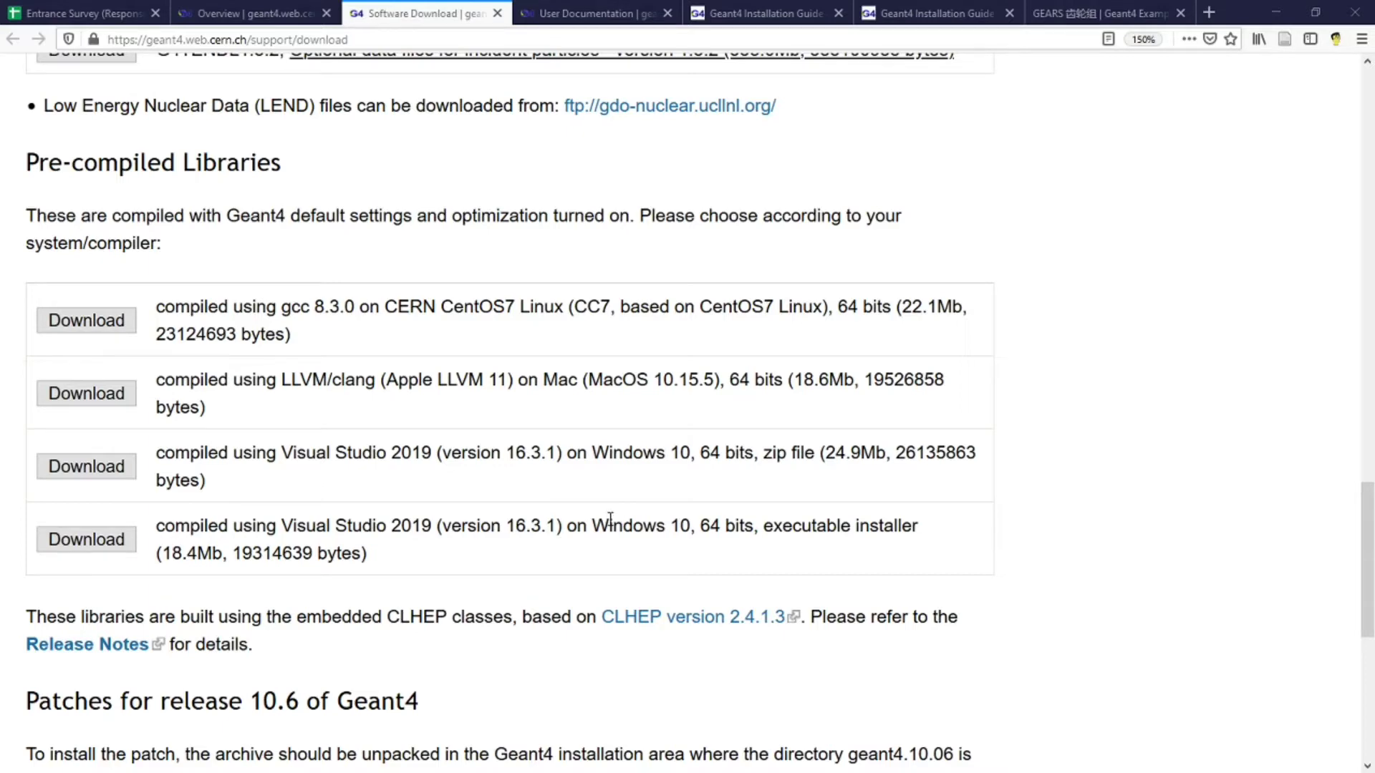
Step: Go to the Geant4 Software Download page and scroll to the Windows installers
key("ctrl+Page_Up")
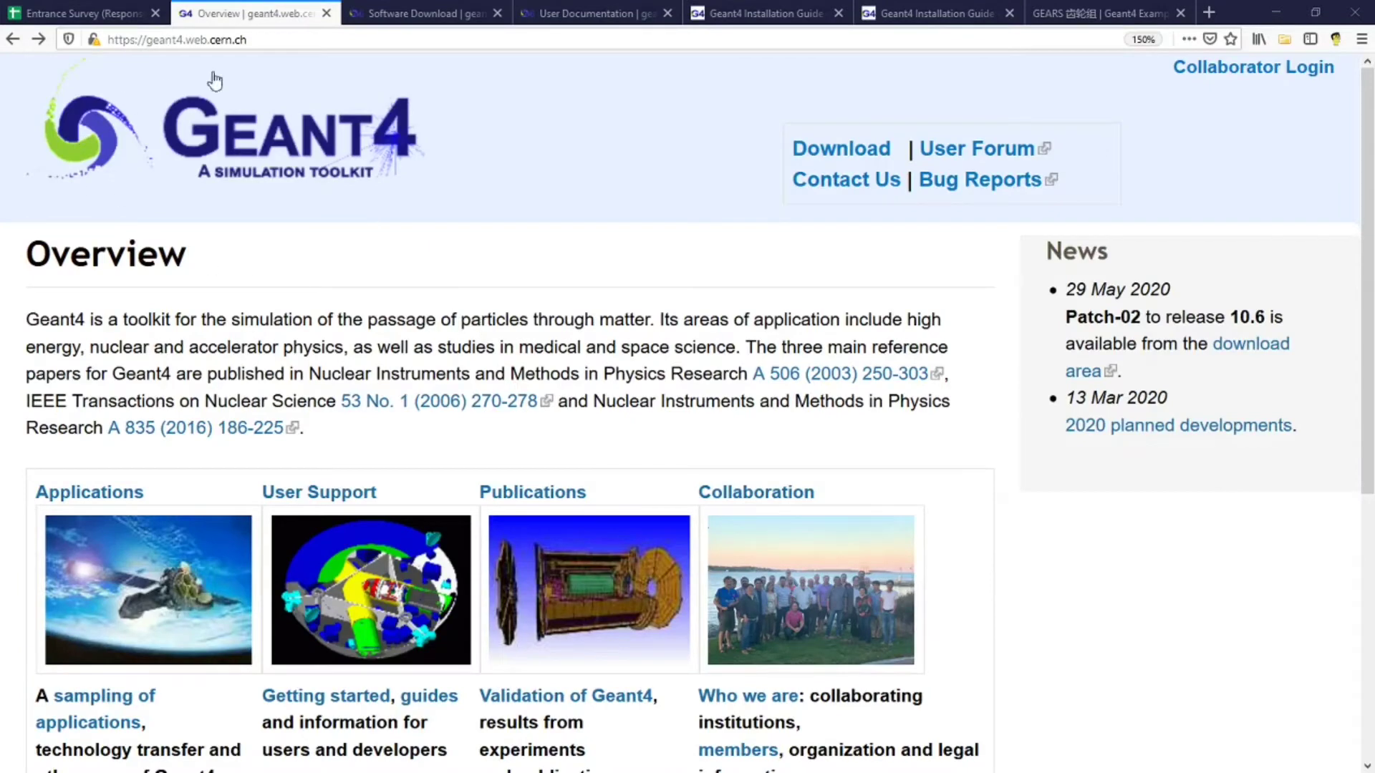
left_click(859, 154)
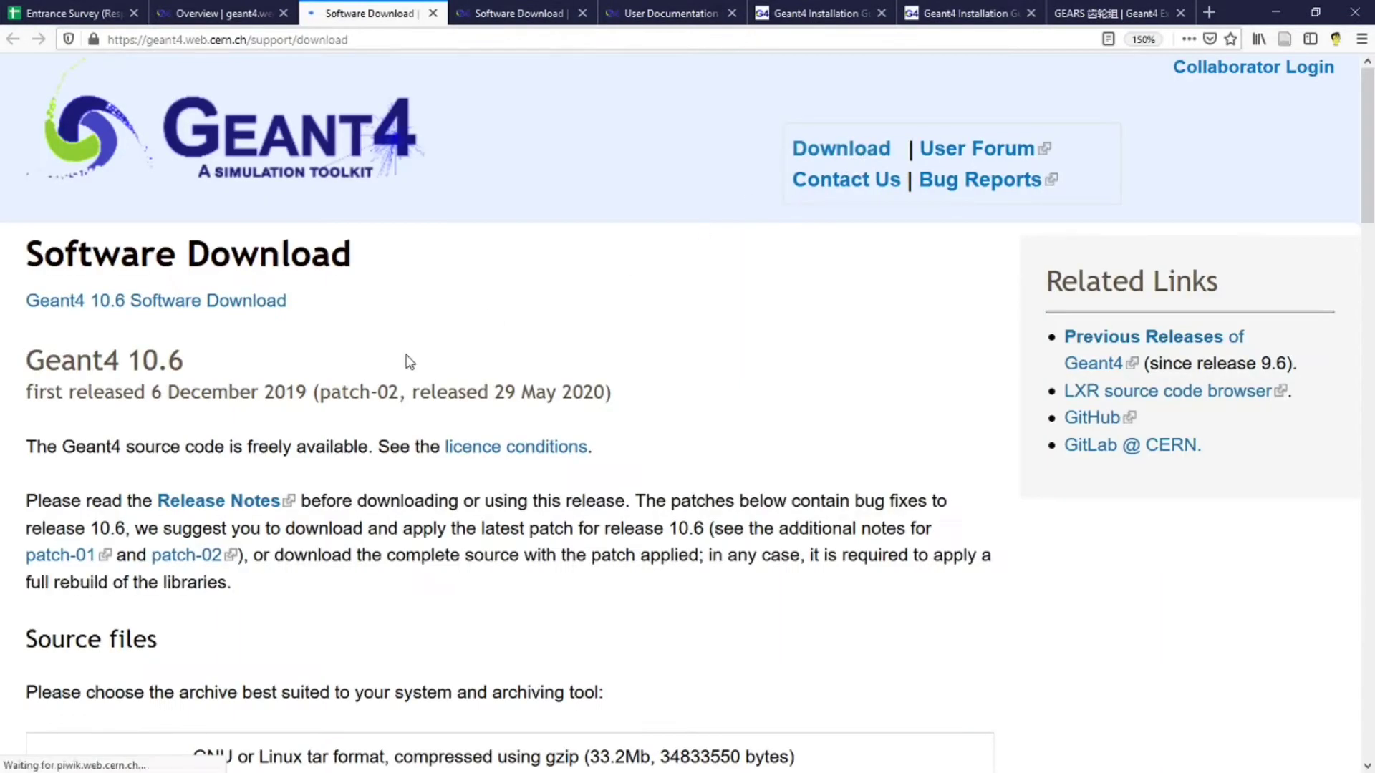
scroll(409, 354, "down", 5)
scroll(412, 351, "down", 17)
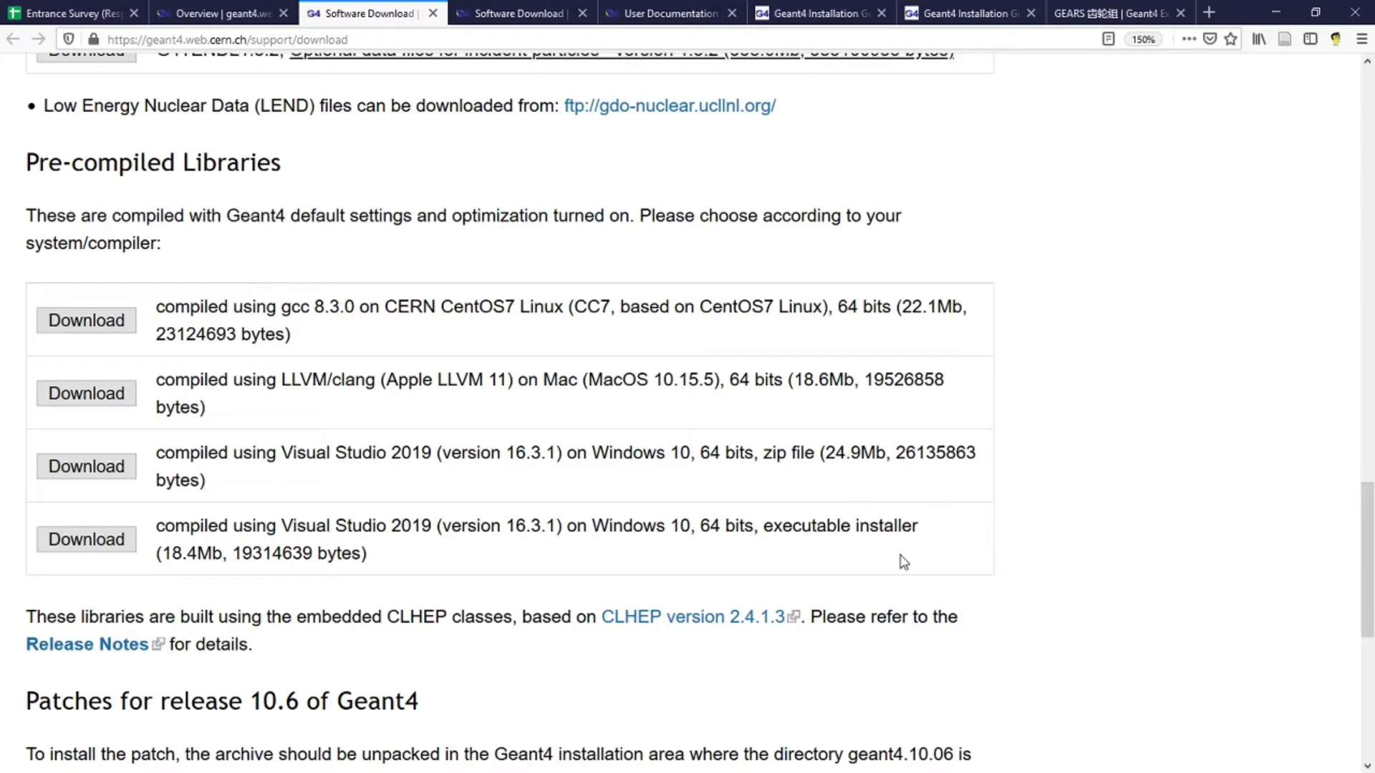
Step: Save the Windows 10 WIN32-VC163-10 installer to the Desktop and launch it
left_click(87, 540)
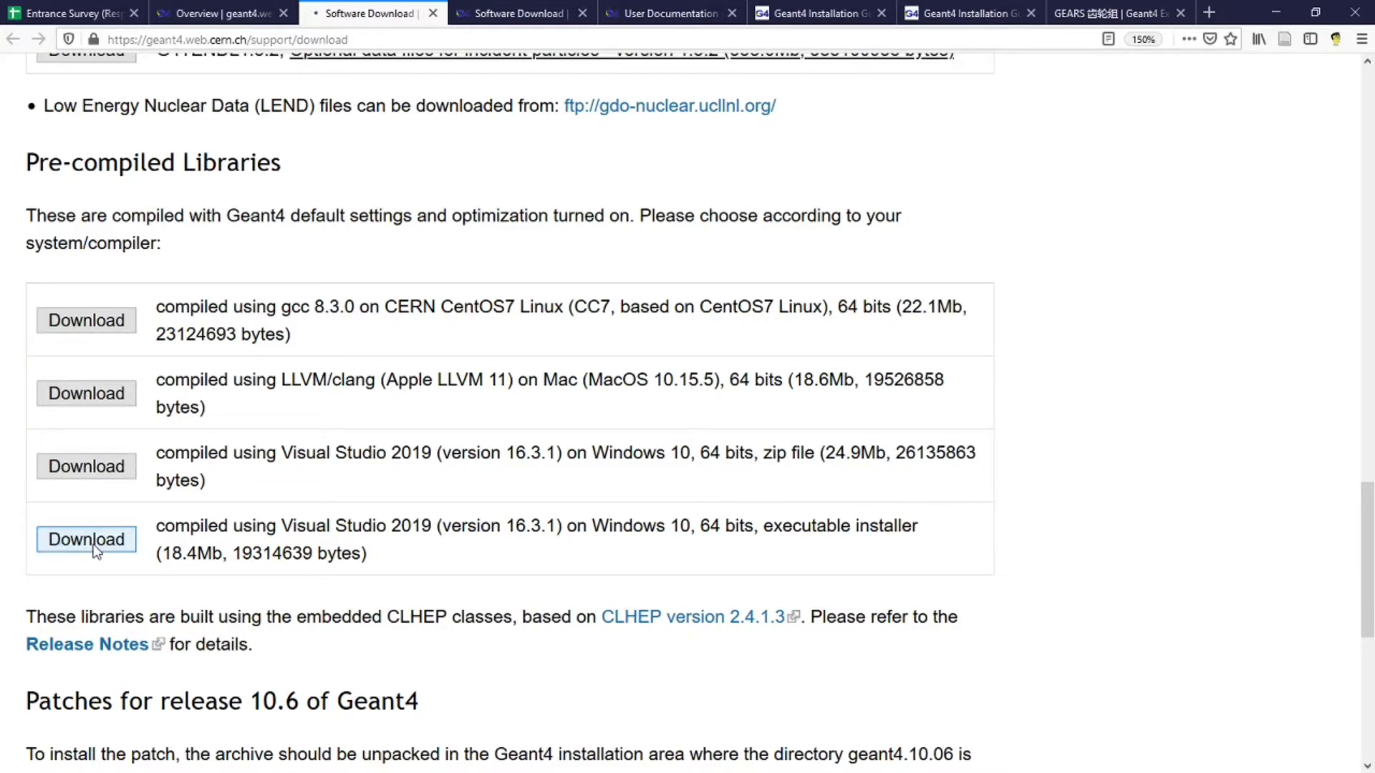
left_click(578, 363)
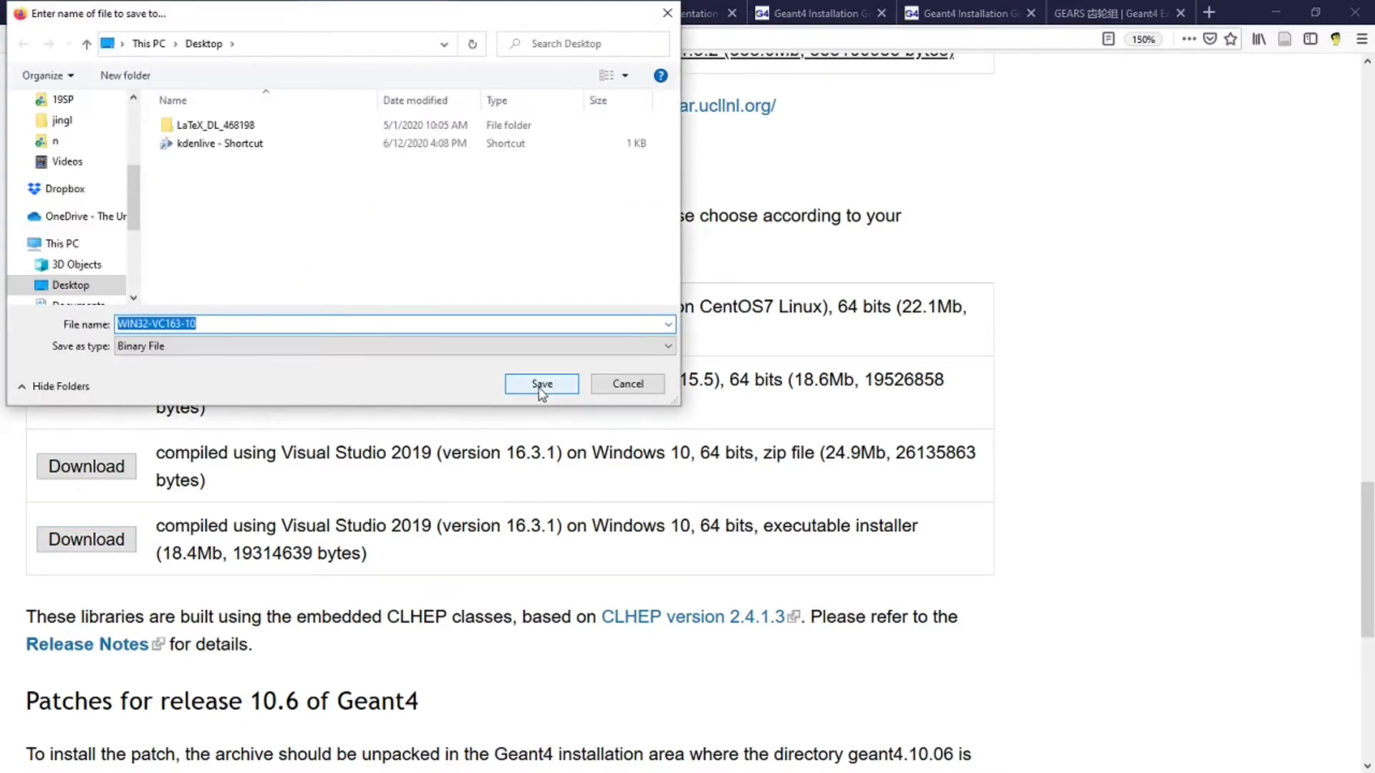
left_click(522, 385)
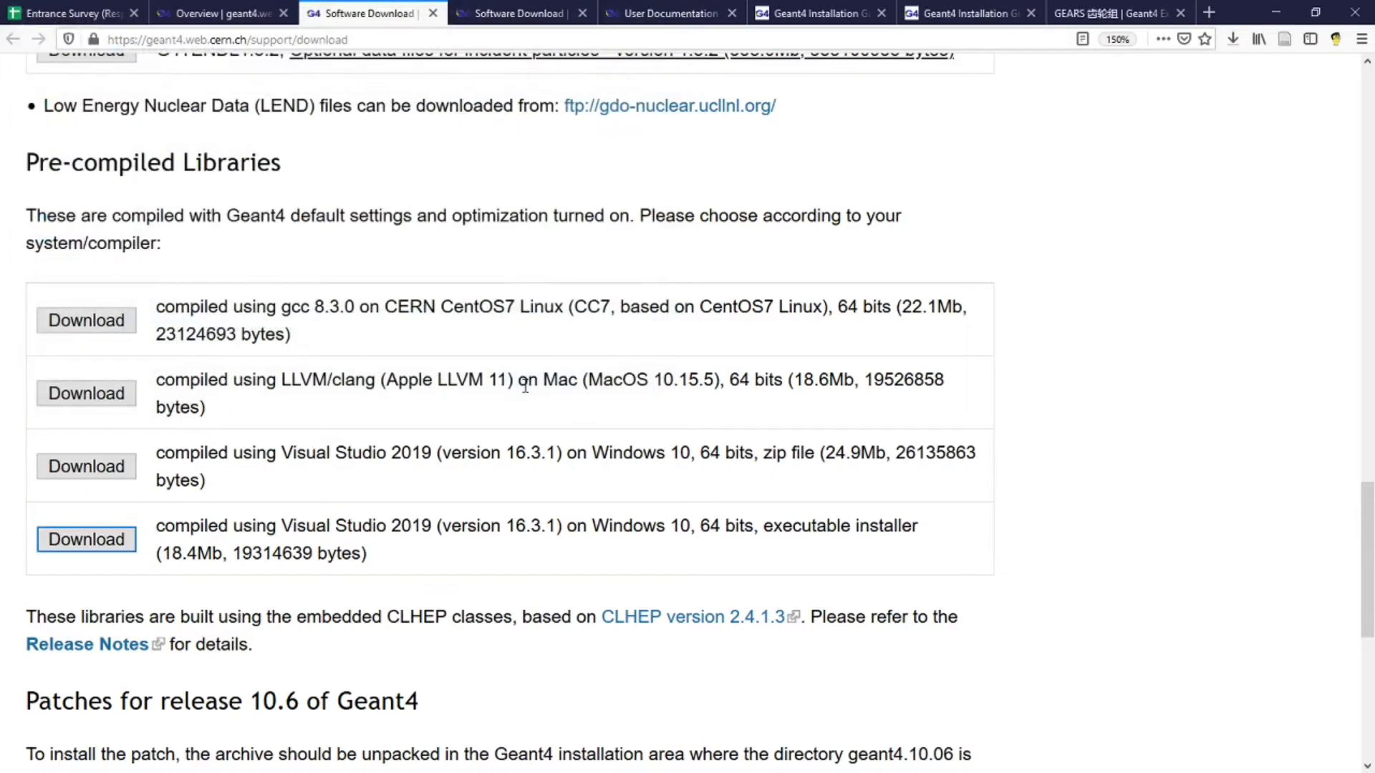
left_click(1229, 43)
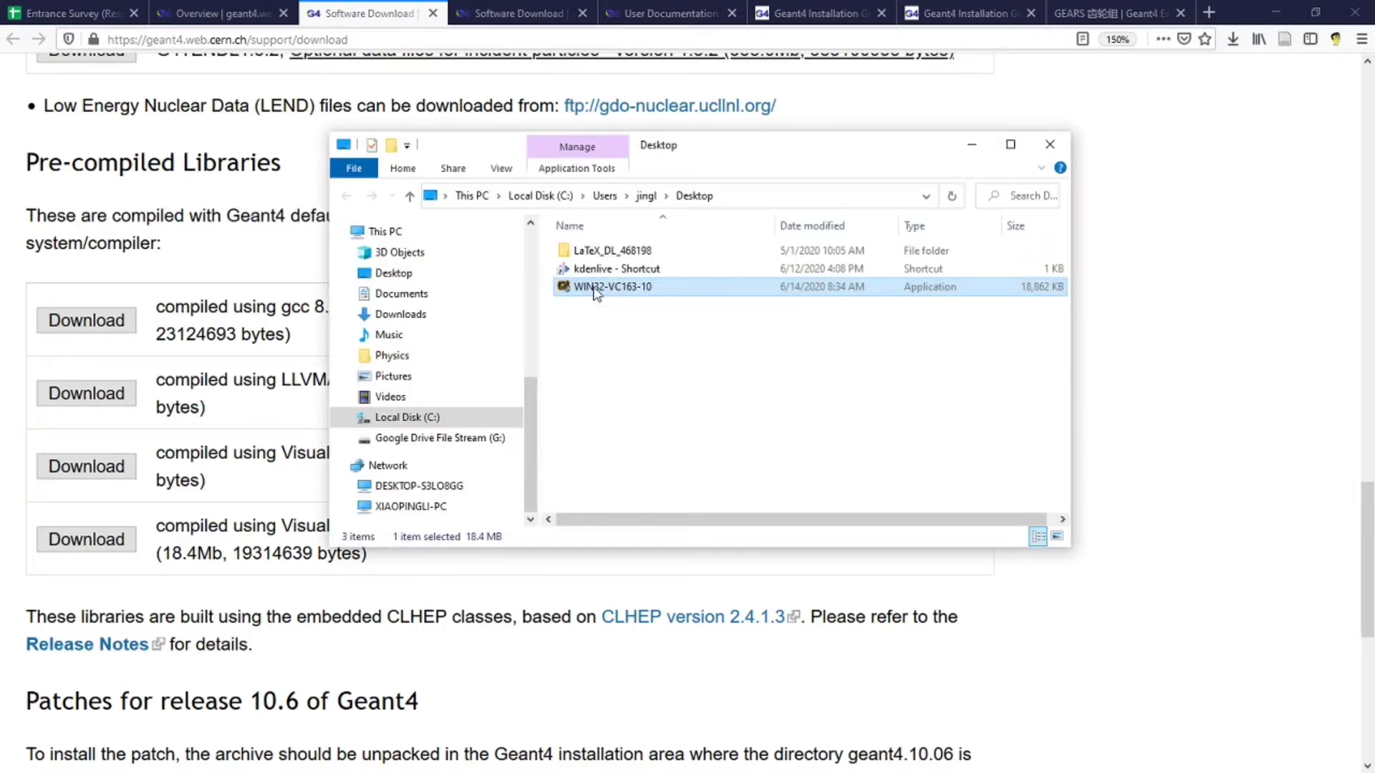
double_click(595, 288)
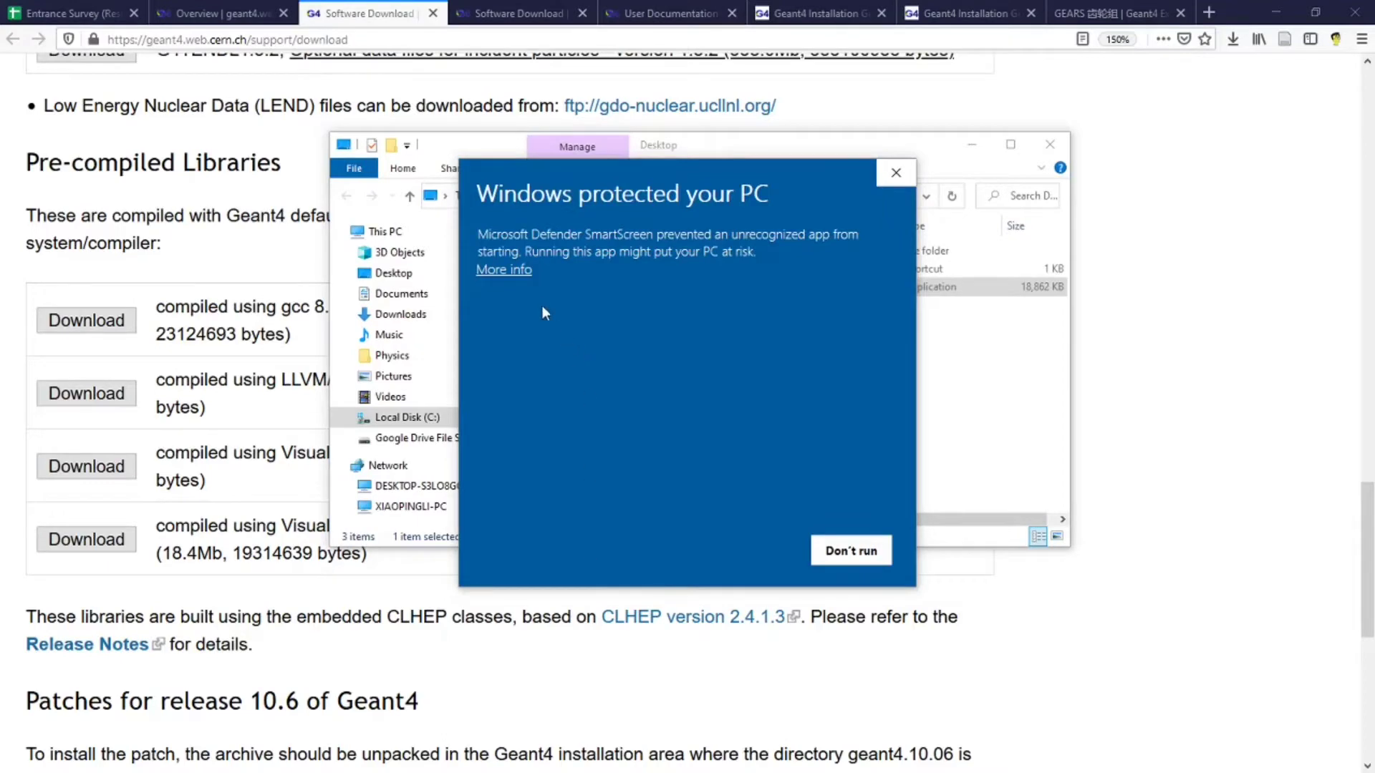
Step: Run the installer past the SmartScreen warning and accept the Geant4 license agreement
left_click(520, 272)
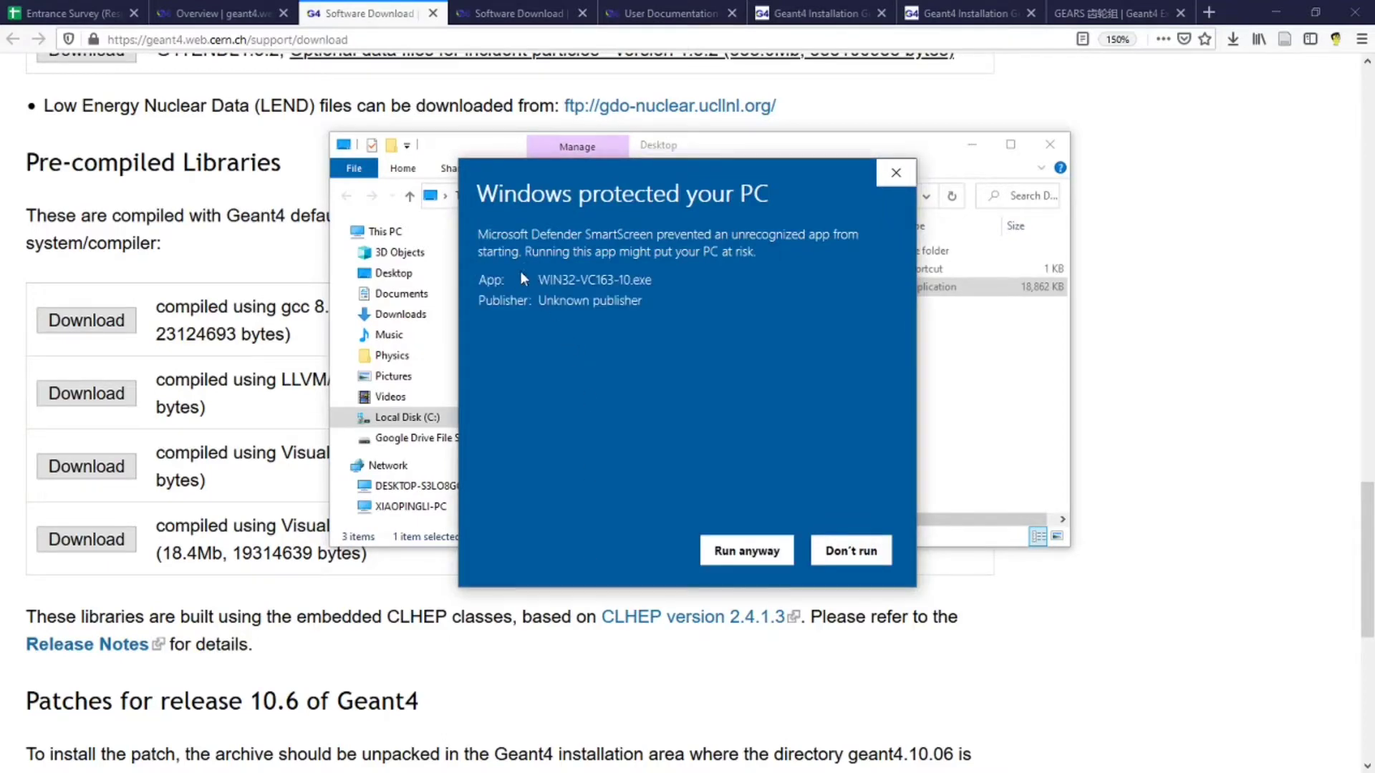
left_click(747, 551)
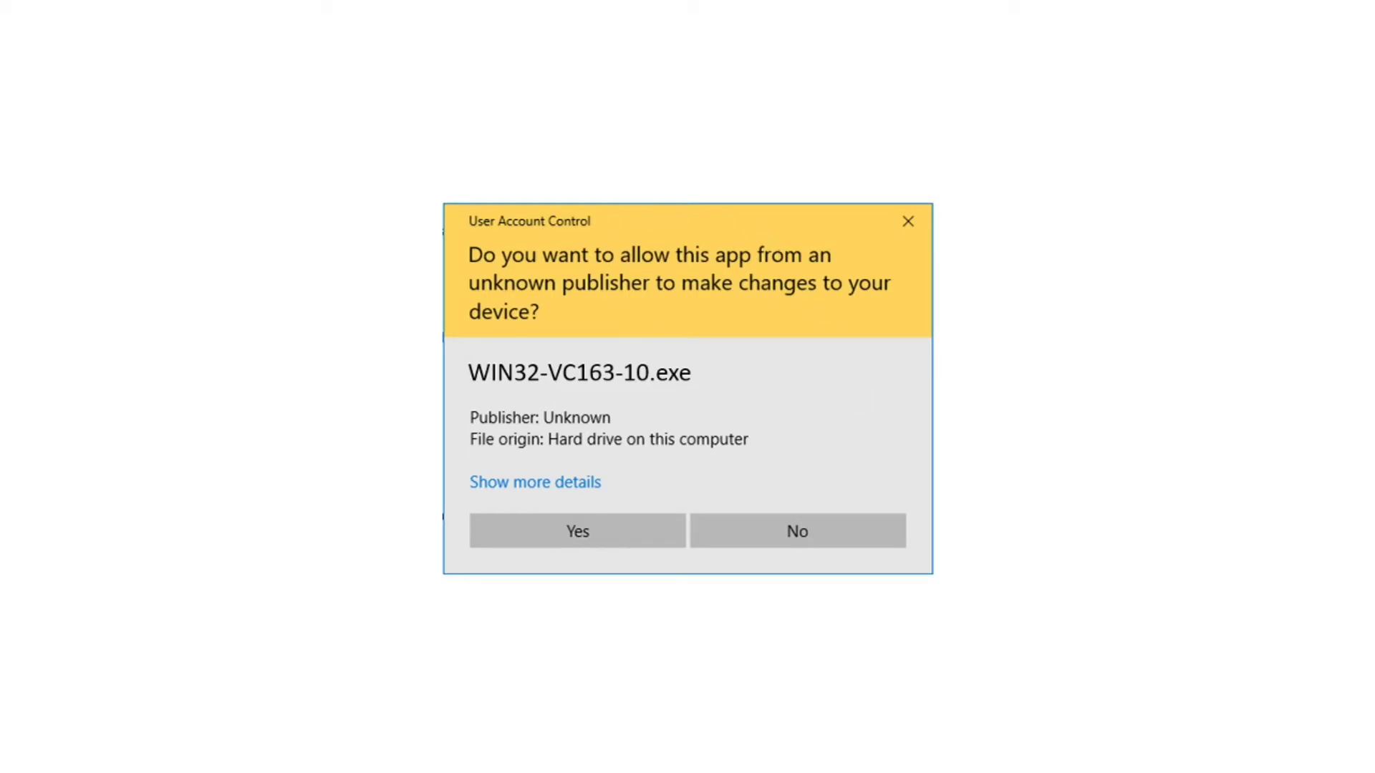
left_click(577, 530)
left_click(742, 509)
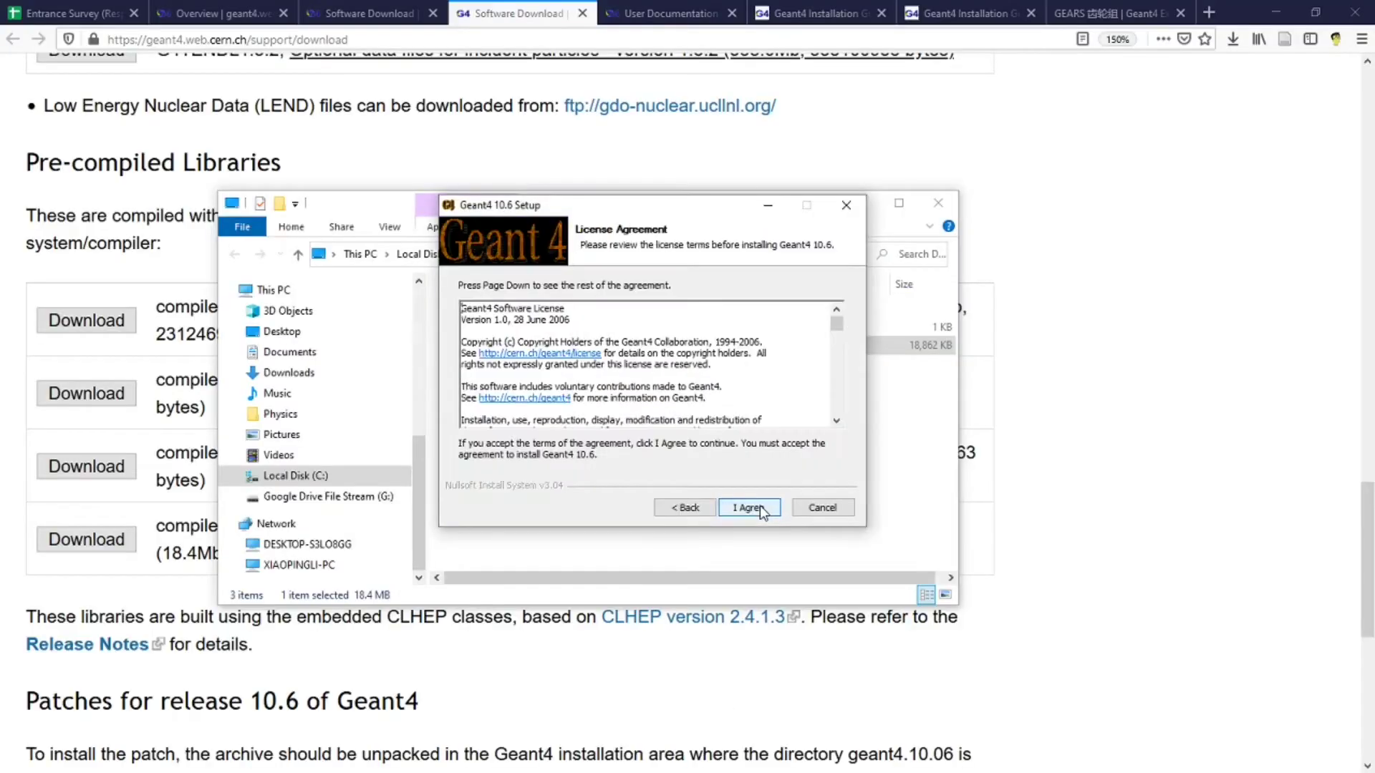
left_click(760, 513)
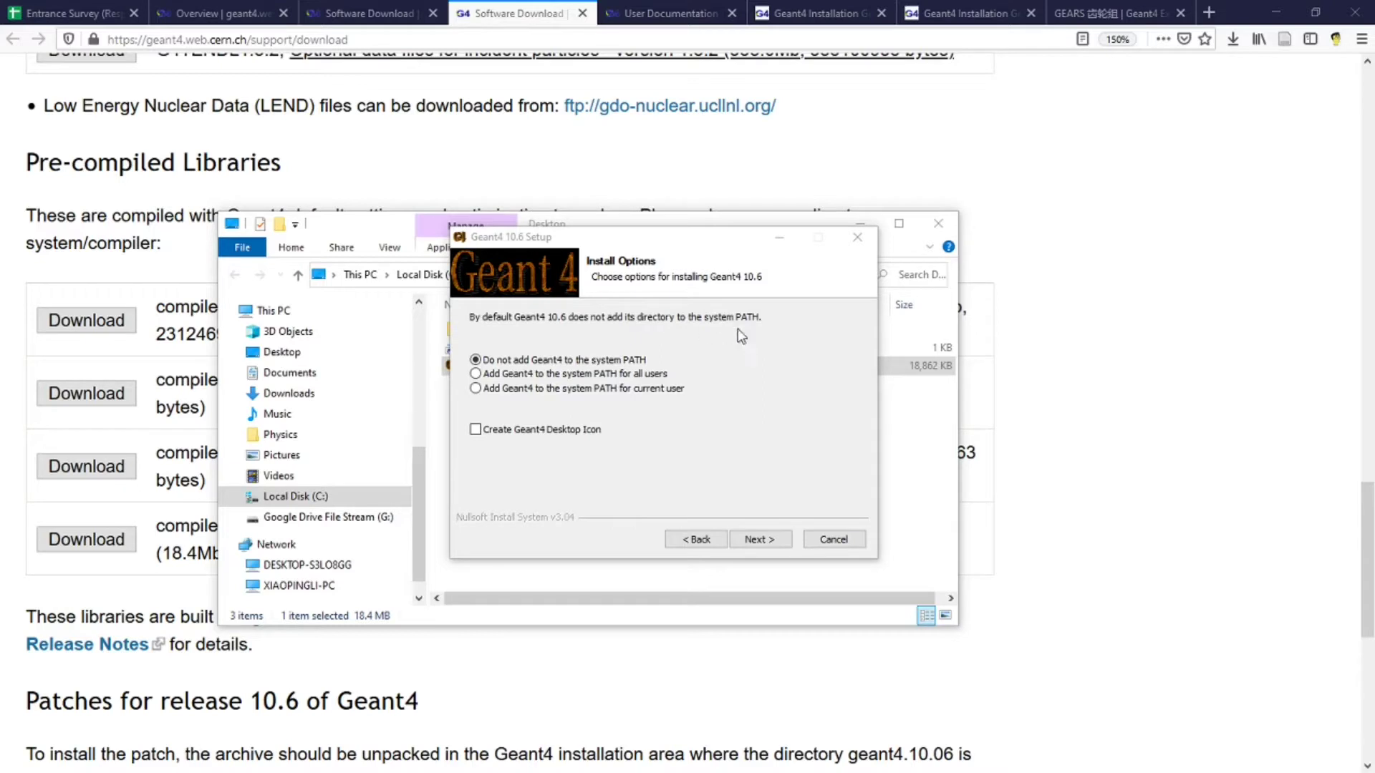
Step: Install Geant4 with default folders, adding it to the system PATH for all users
left_click(476, 374)
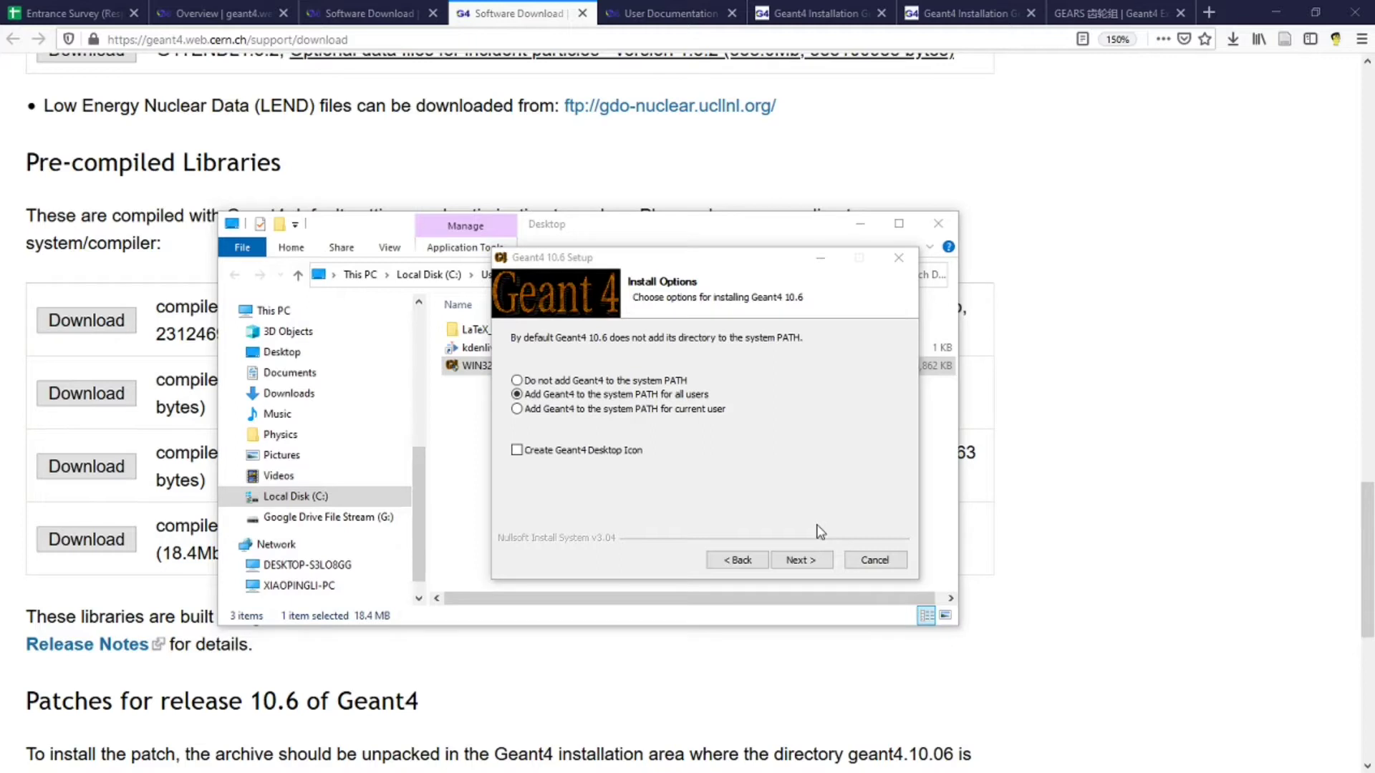
left_click(801, 560)
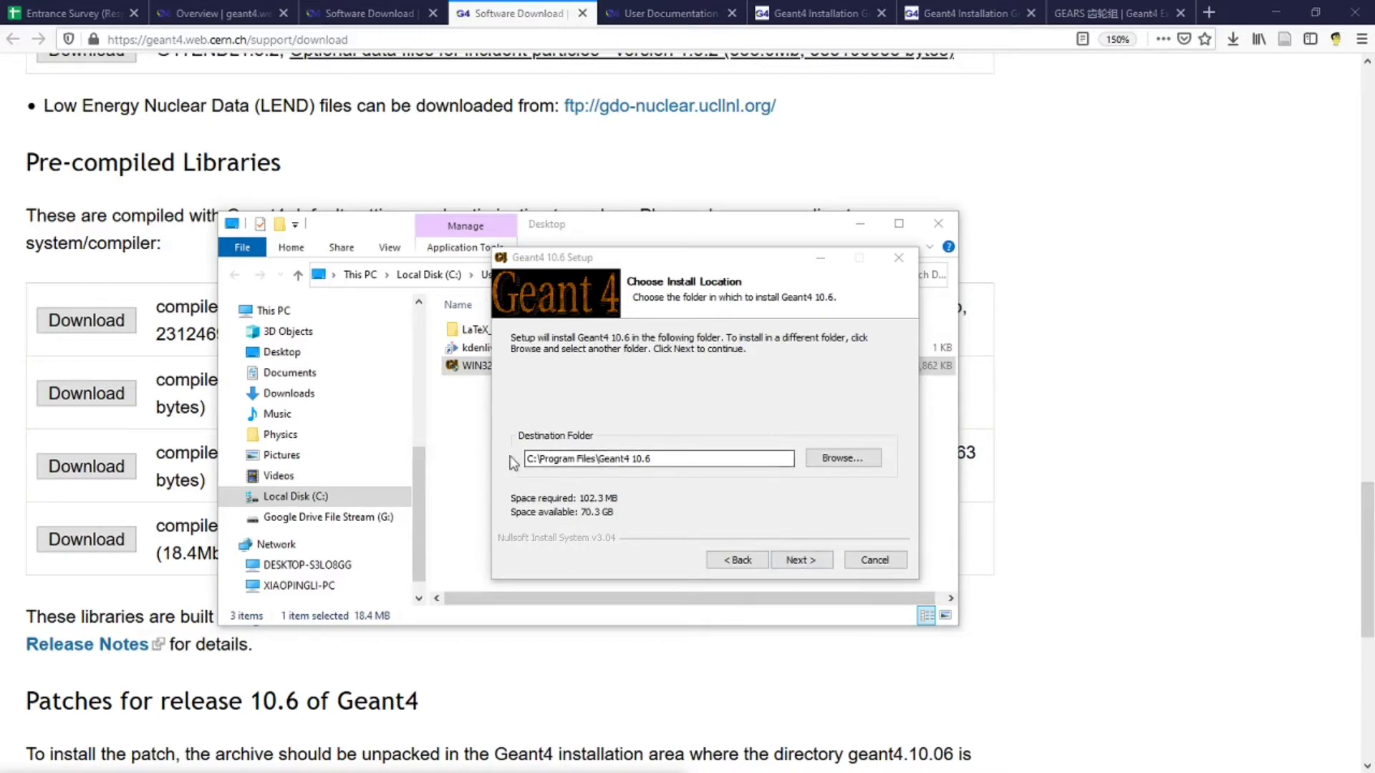
left_click(812, 560)
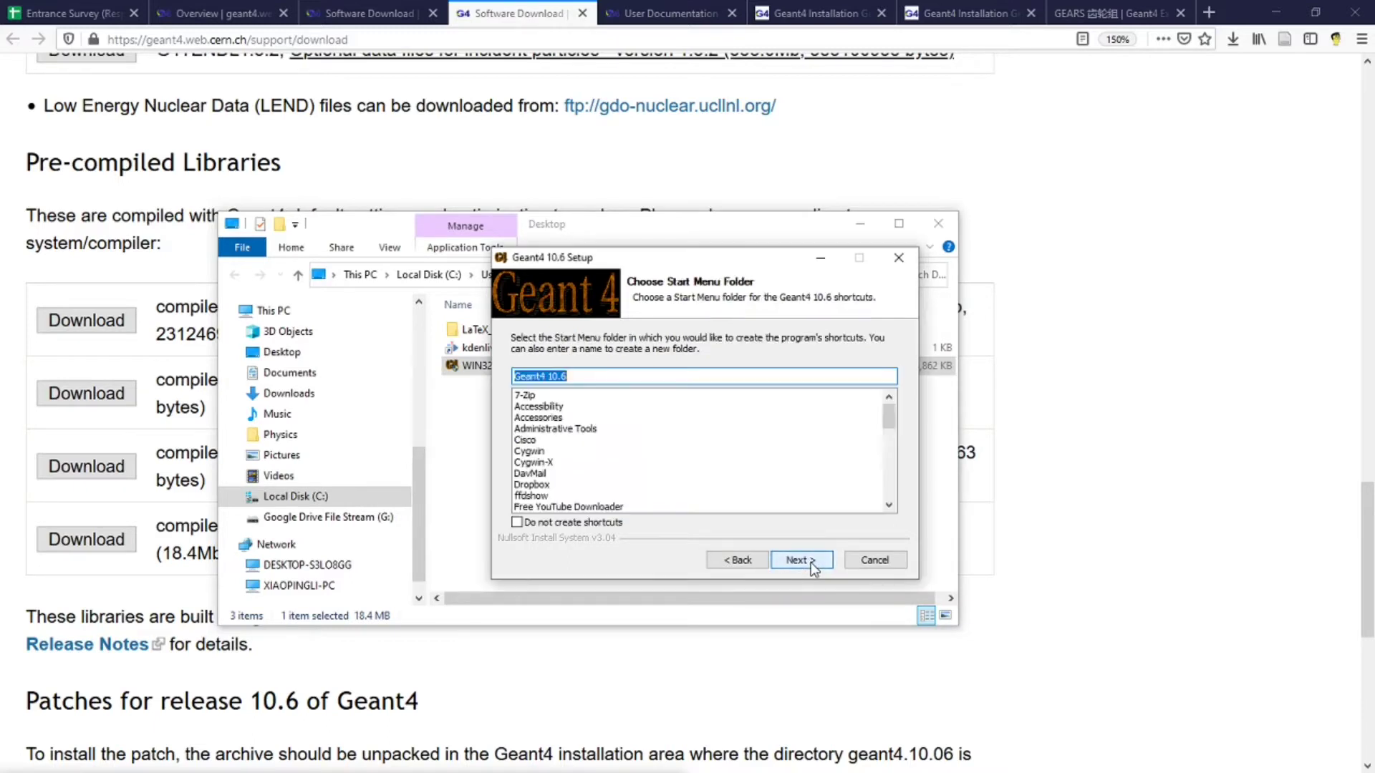
left_click(811, 560)
left_click(813, 563)
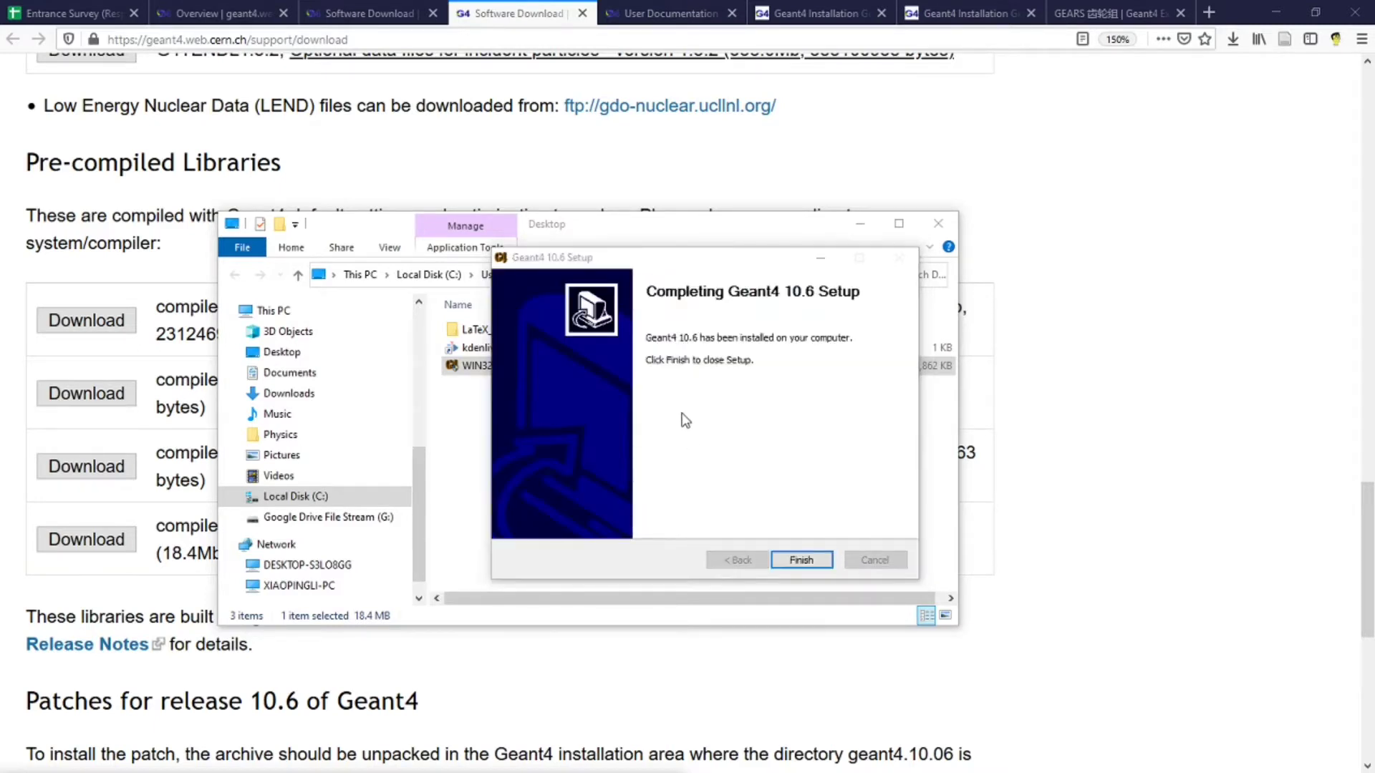
left_click(808, 562)
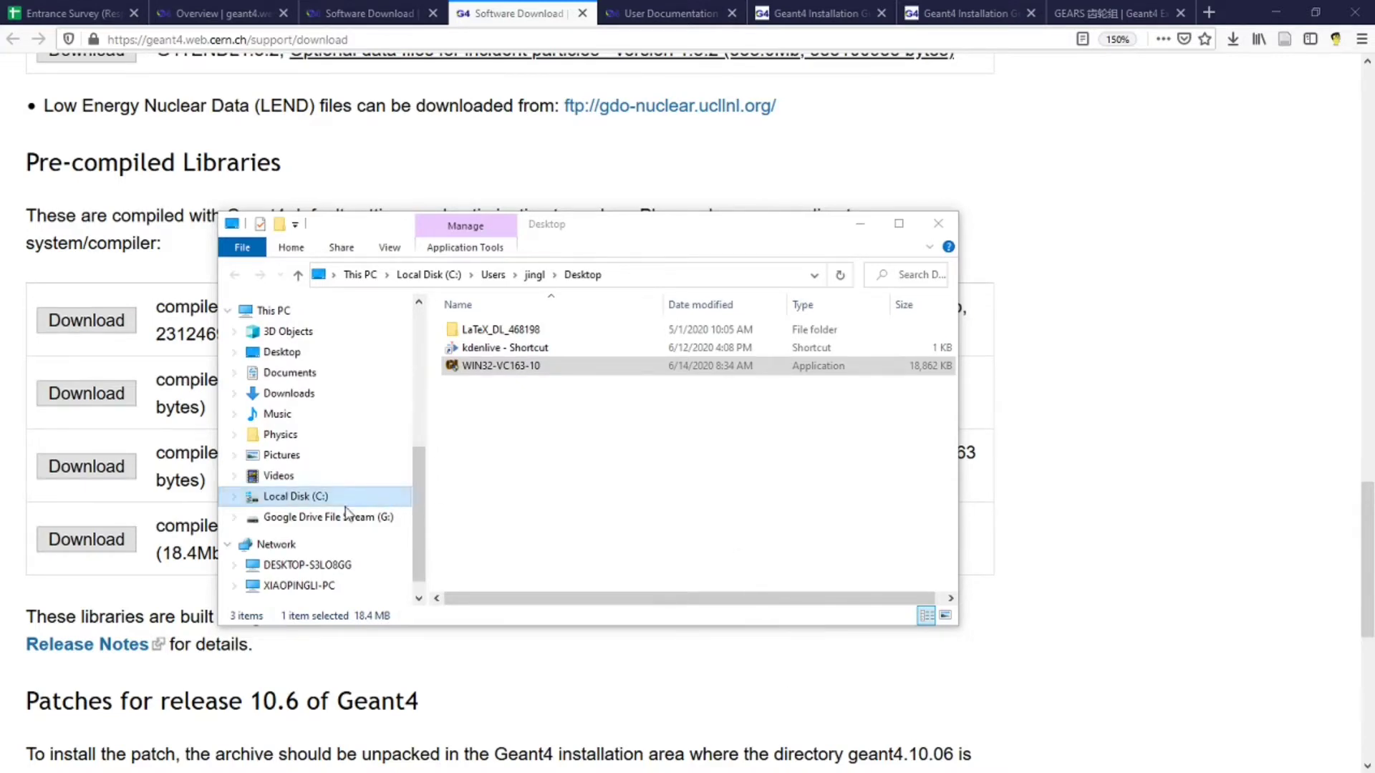
Step: Browse to C:\Program Files\Geant4 10.6\bin to view its installed DLL files
left_click(286, 502)
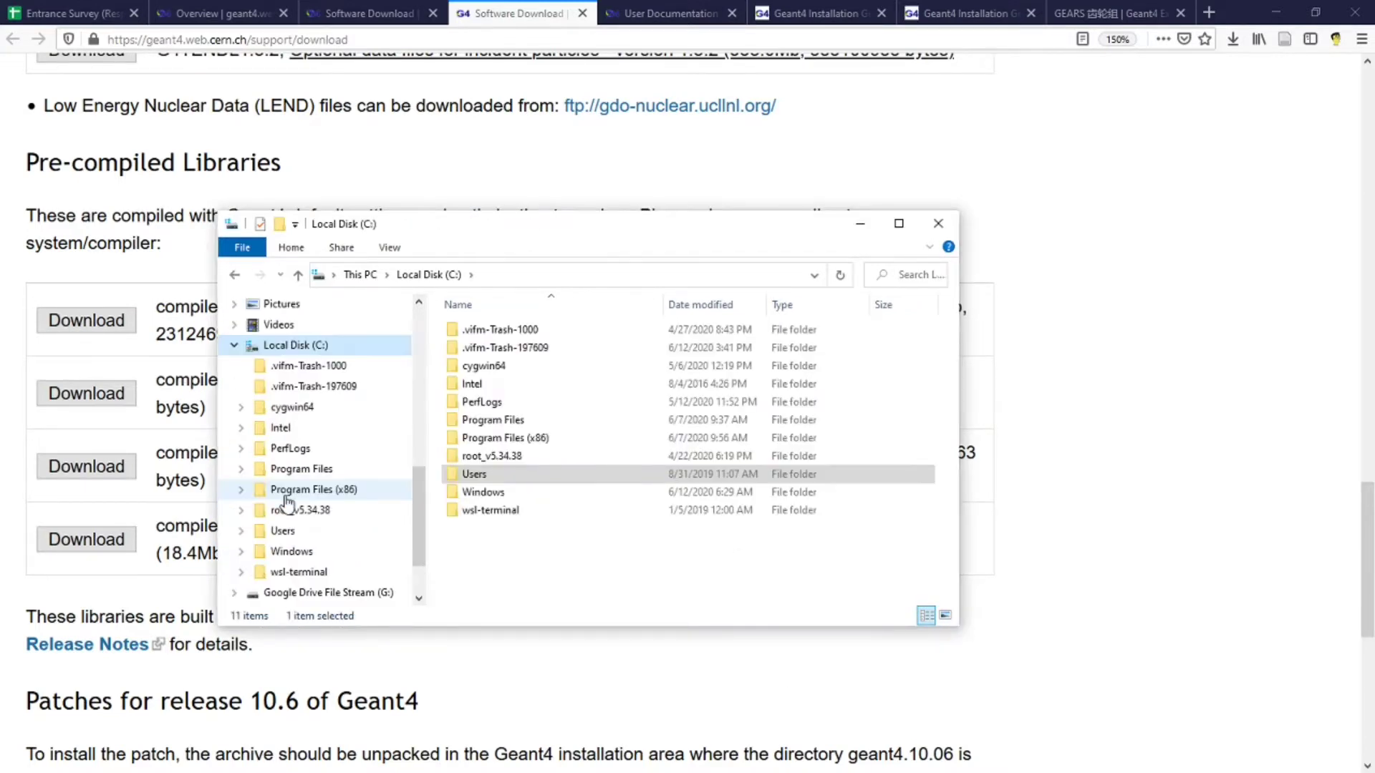
double_click(520, 423)
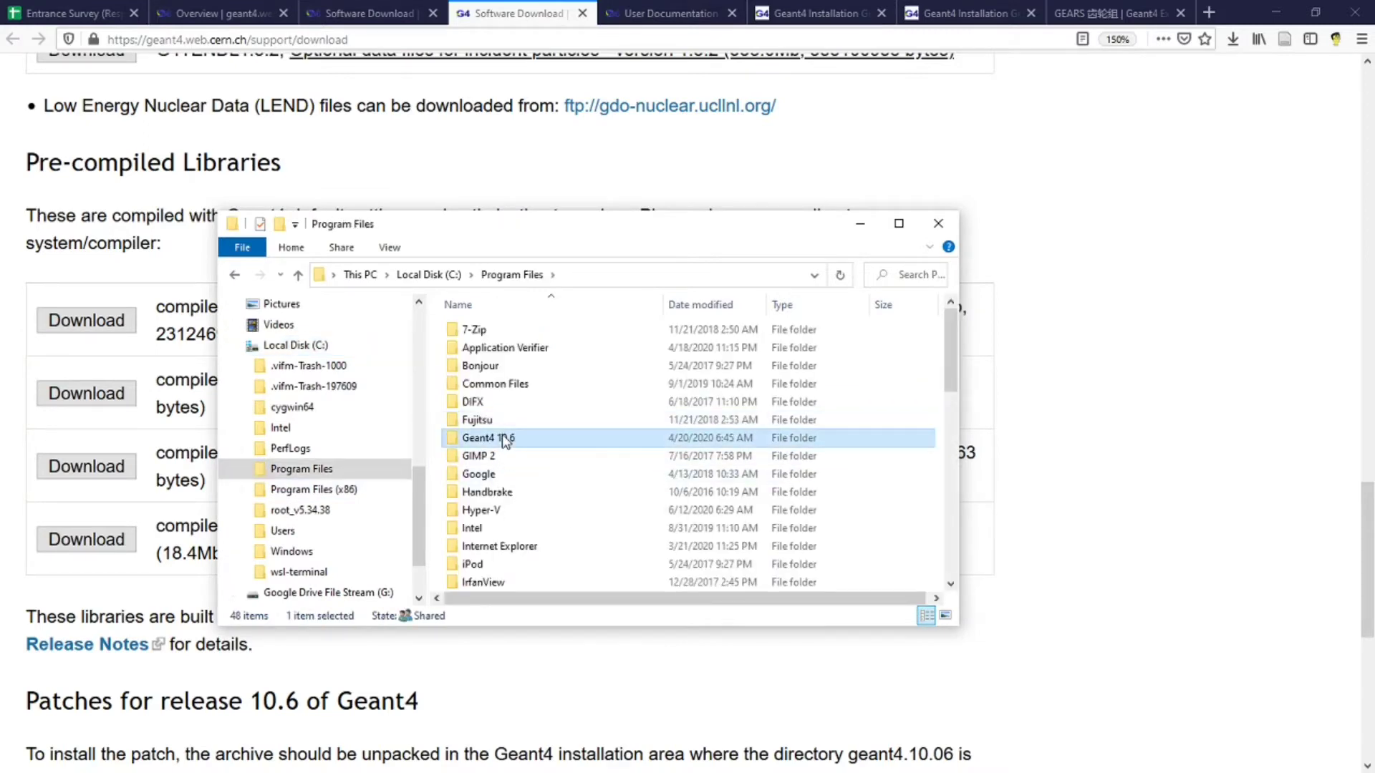
double_click(503, 440)
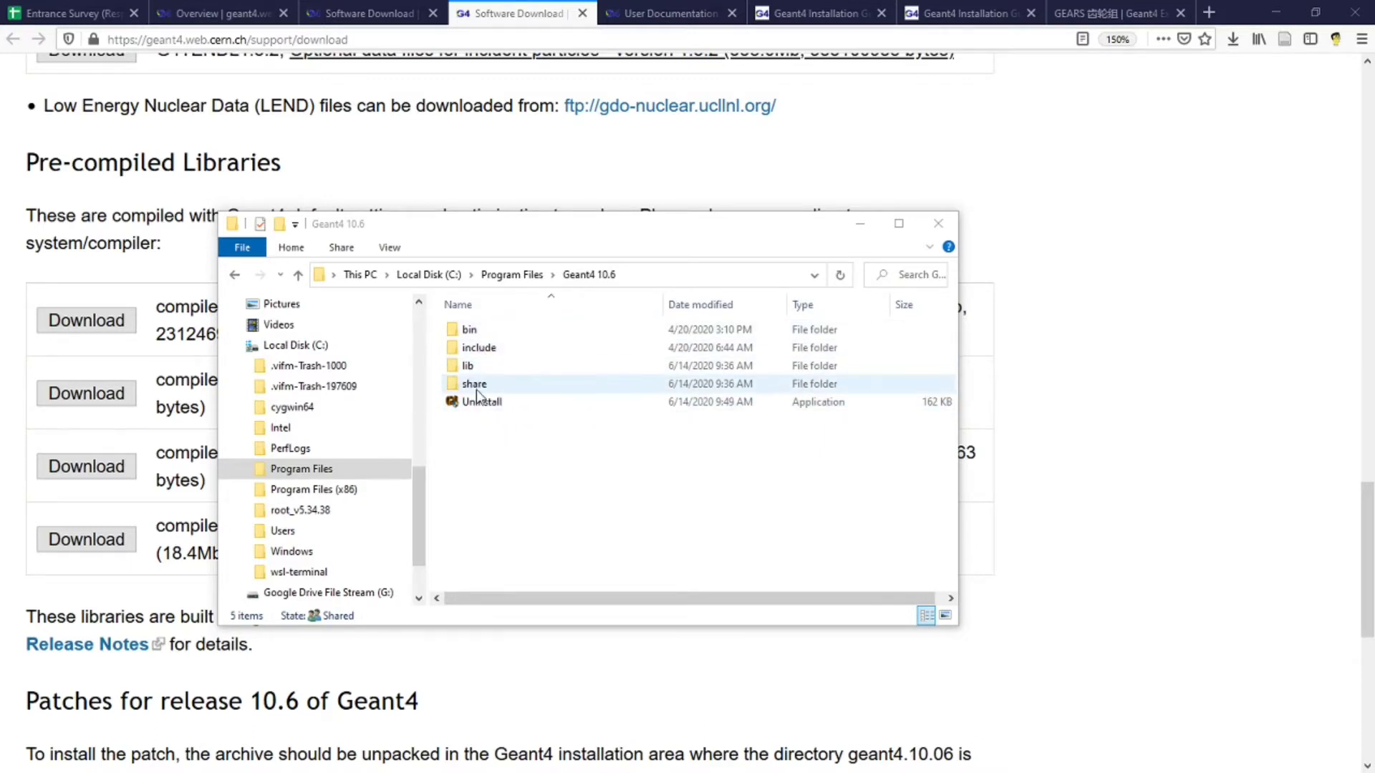
left_click(493, 335)
double_click(493, 336)
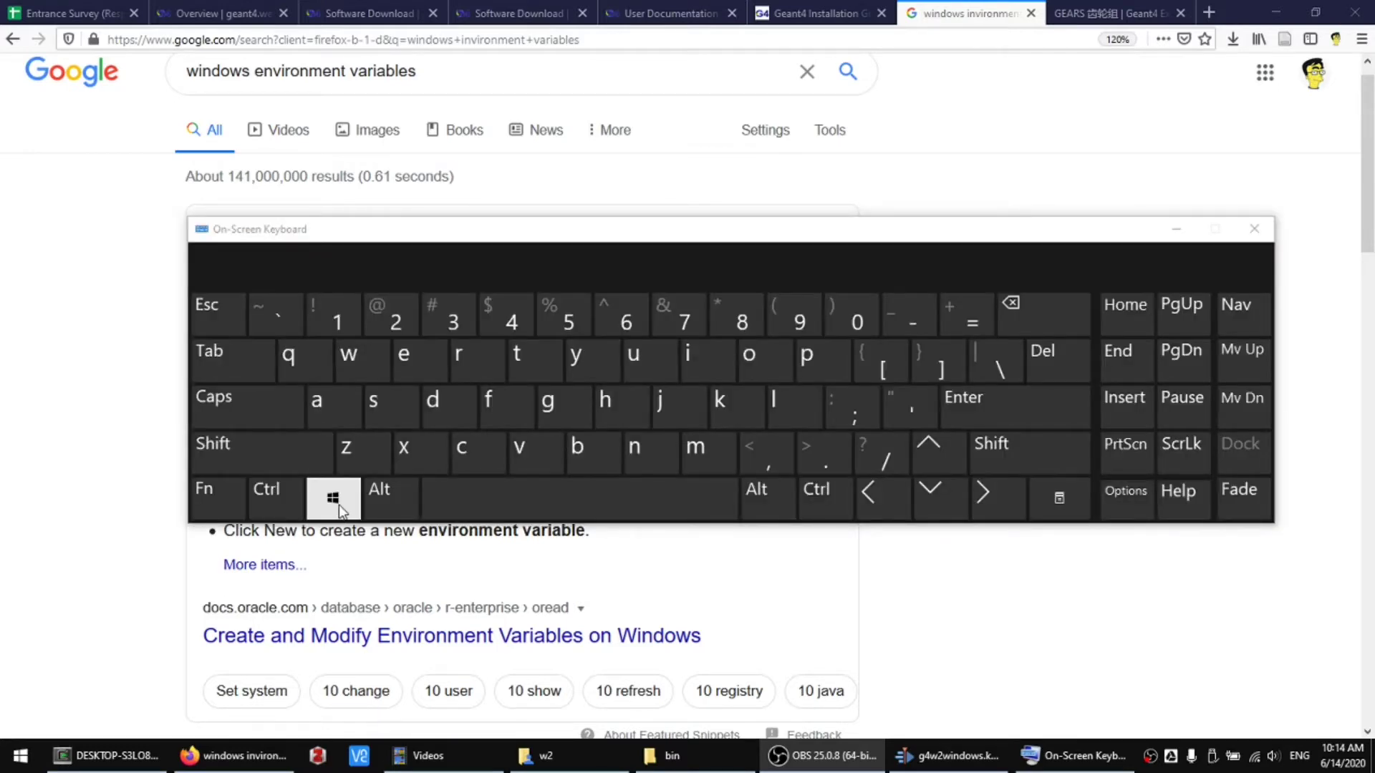
Step: Search 'envi' and open the Environment Variables dialog from System Properties
left_click(334, 502)
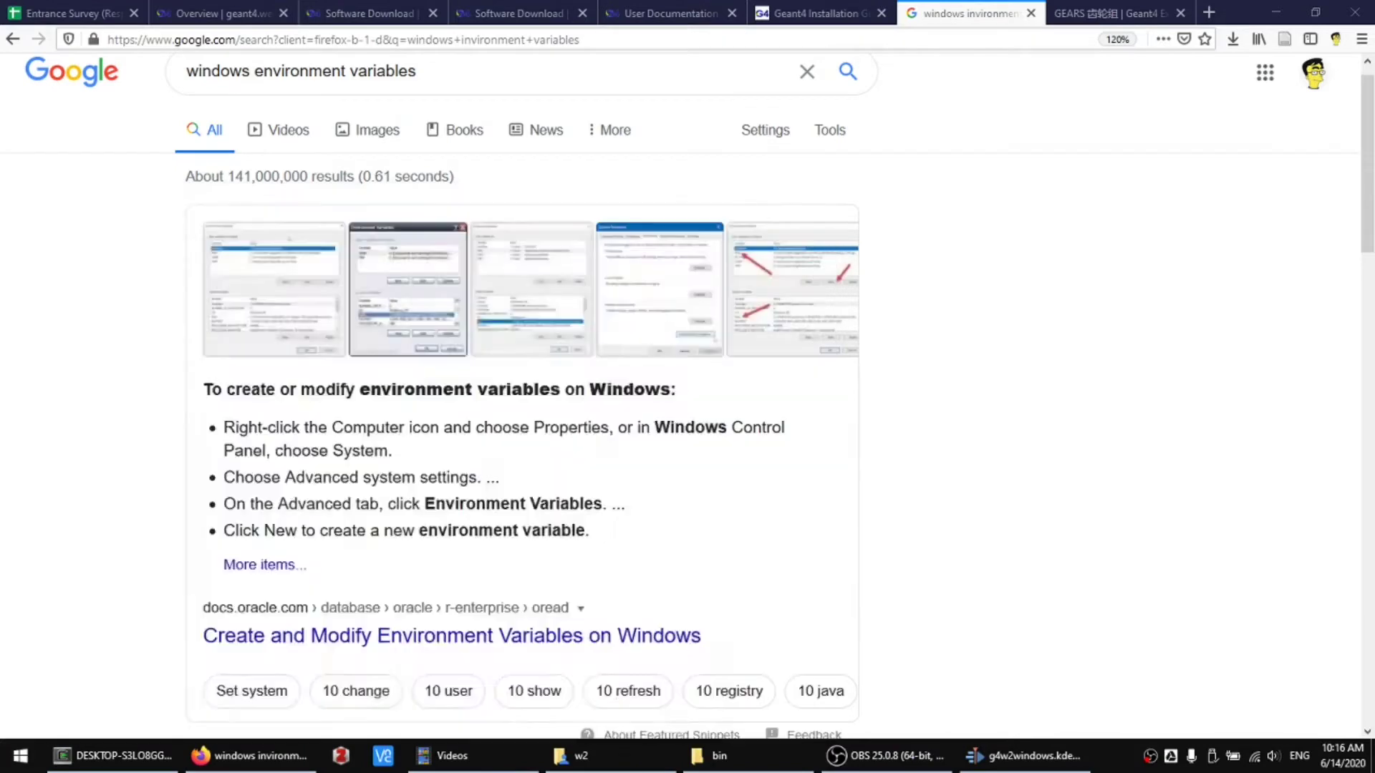
key("super")
type("en")
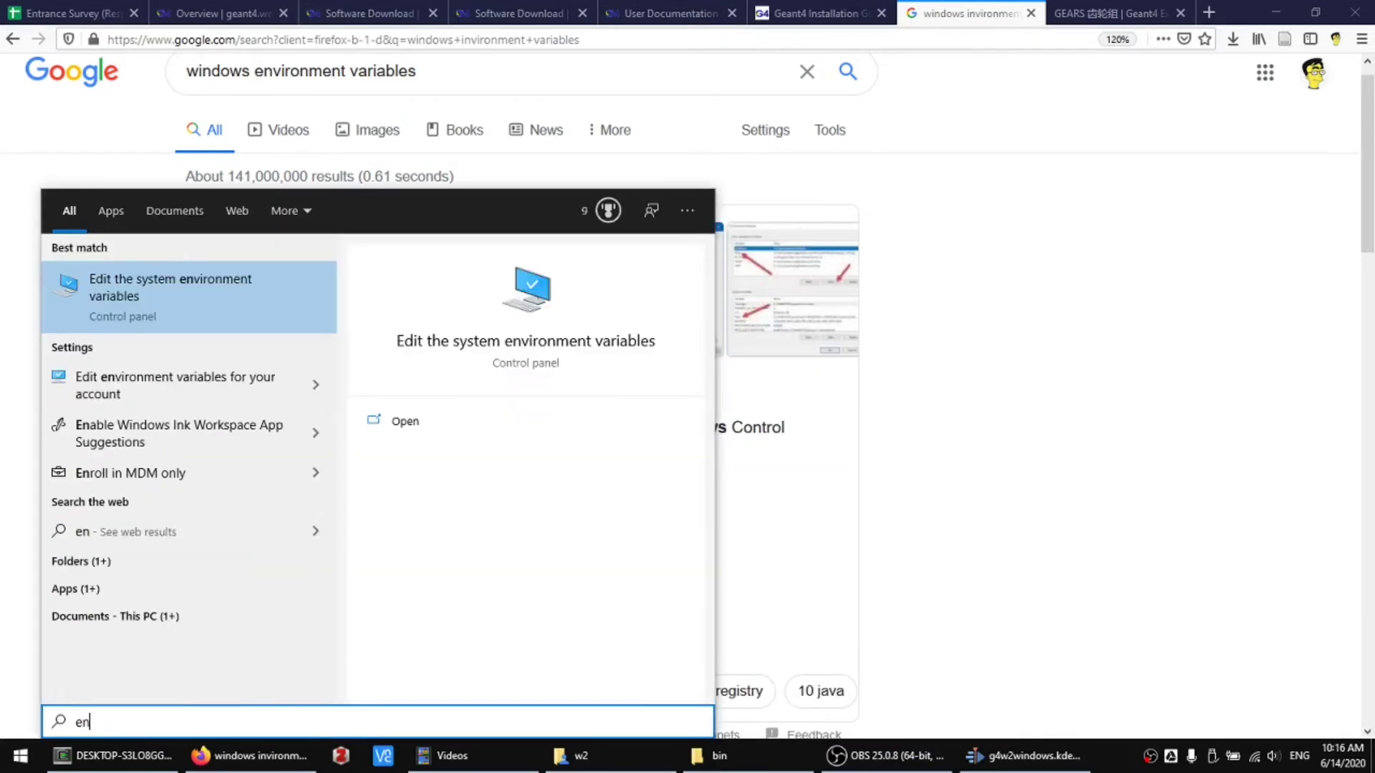
type("vi")
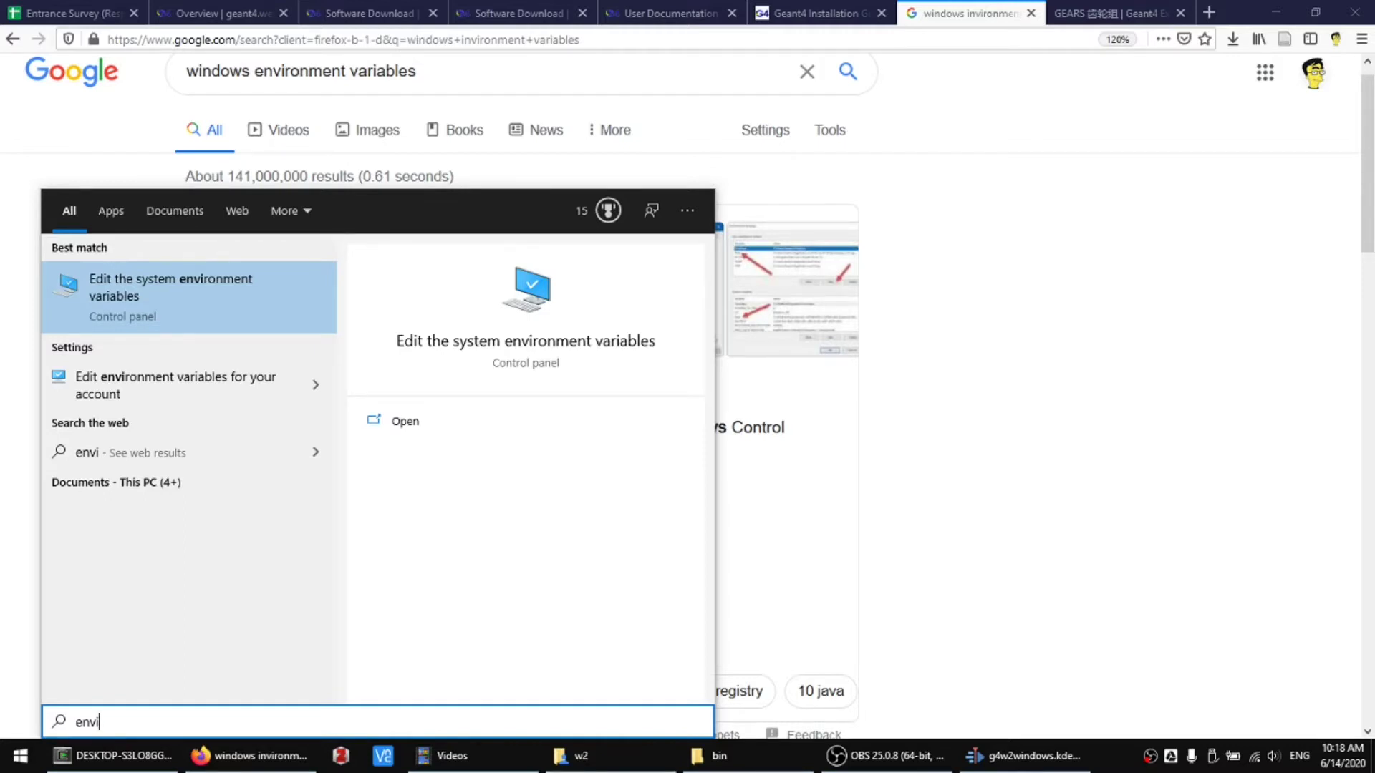
key("Return")
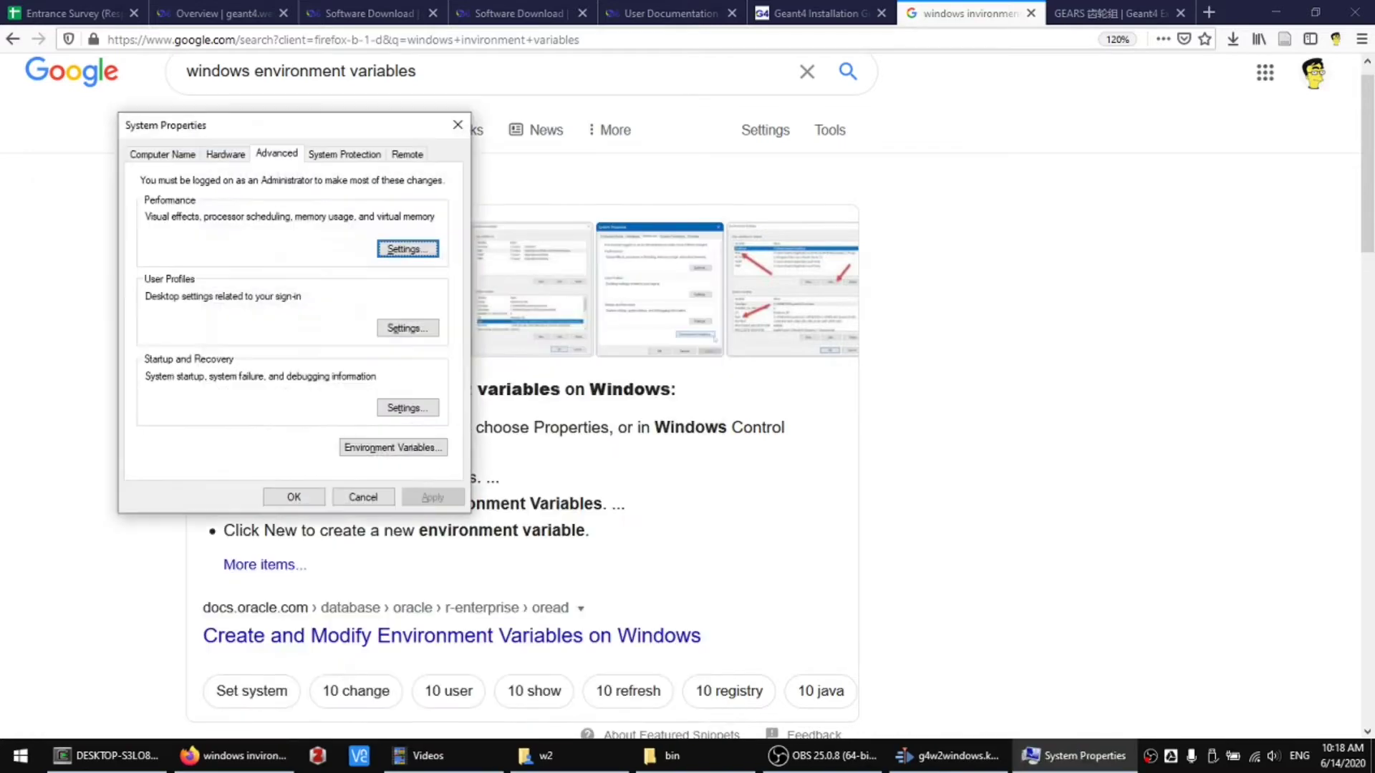
left_click(391, 449)
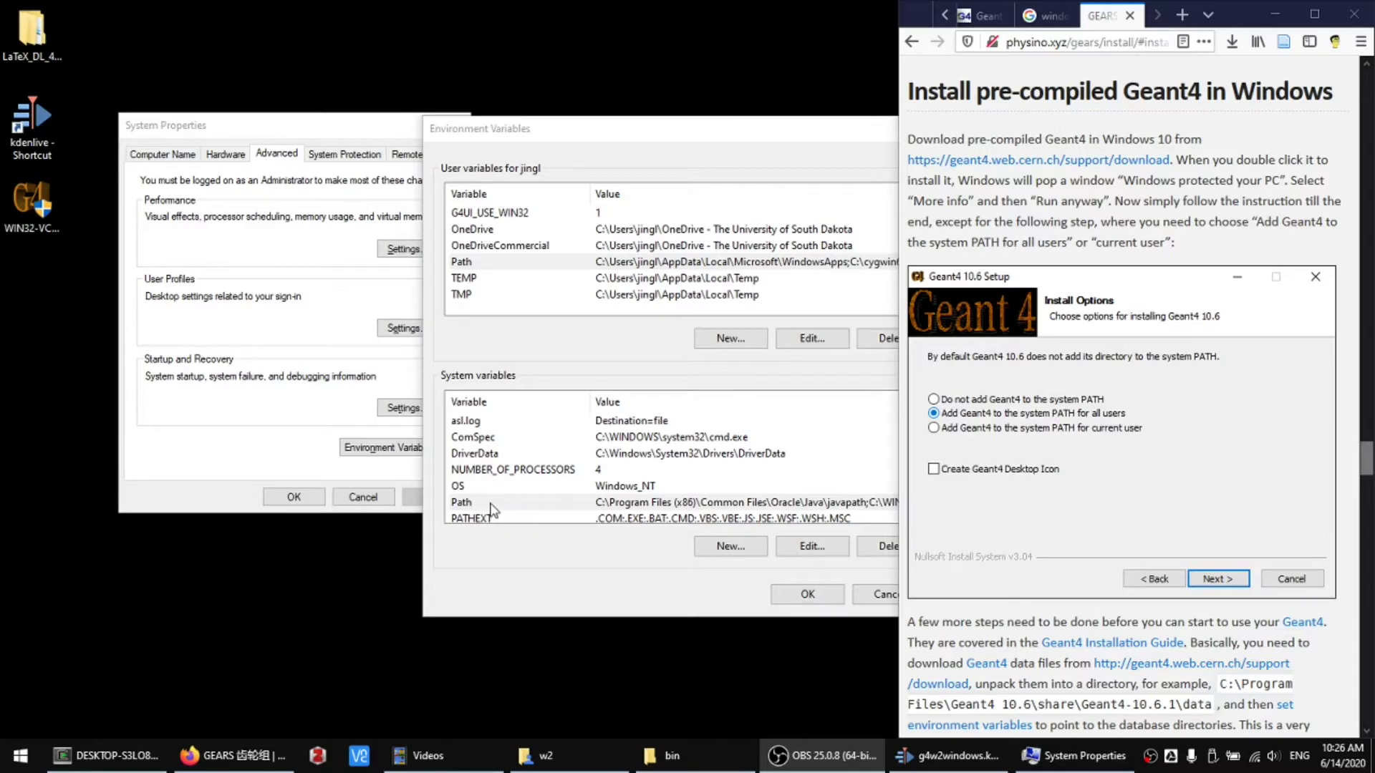
Step: Edit the system Path variable and add a new empty entry to its list
double_click(461, 502)
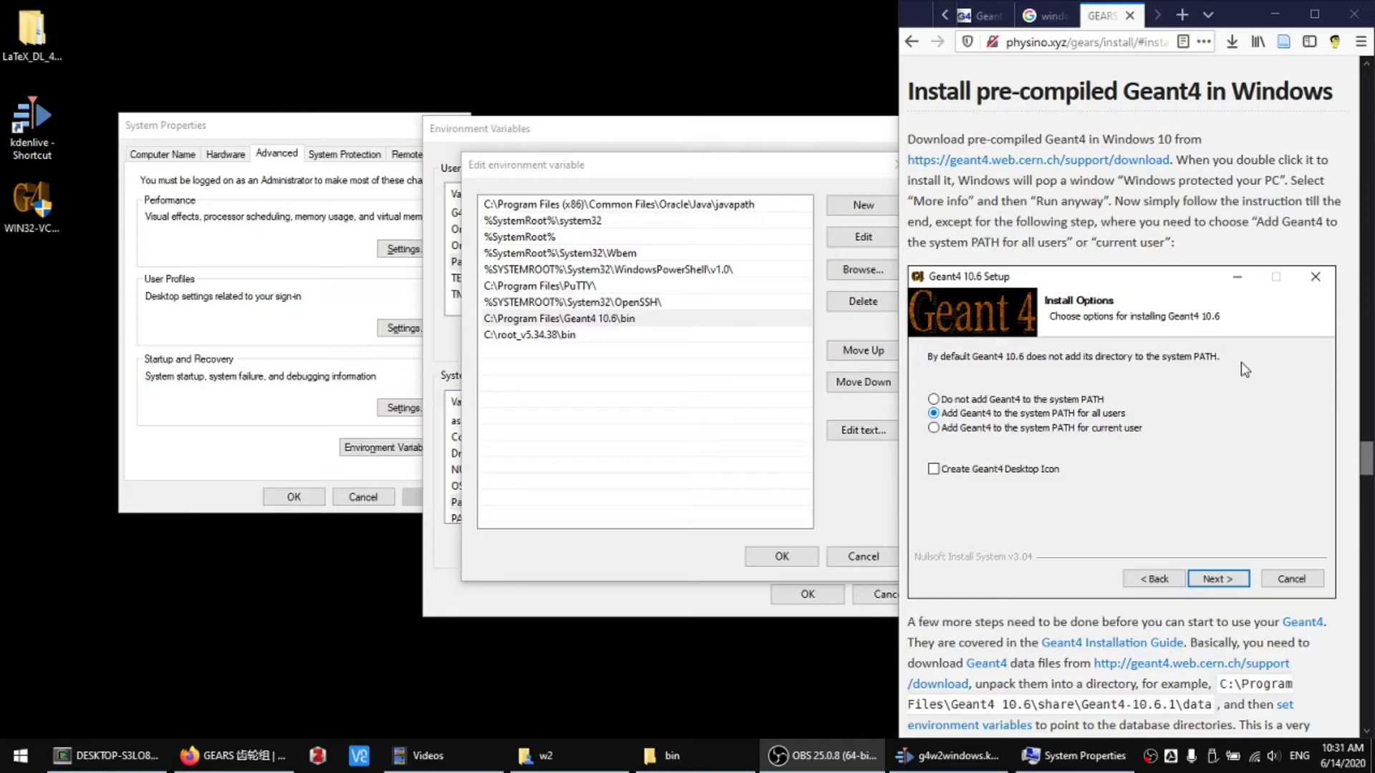
left_click(809, 180)
left_click(863, 206)
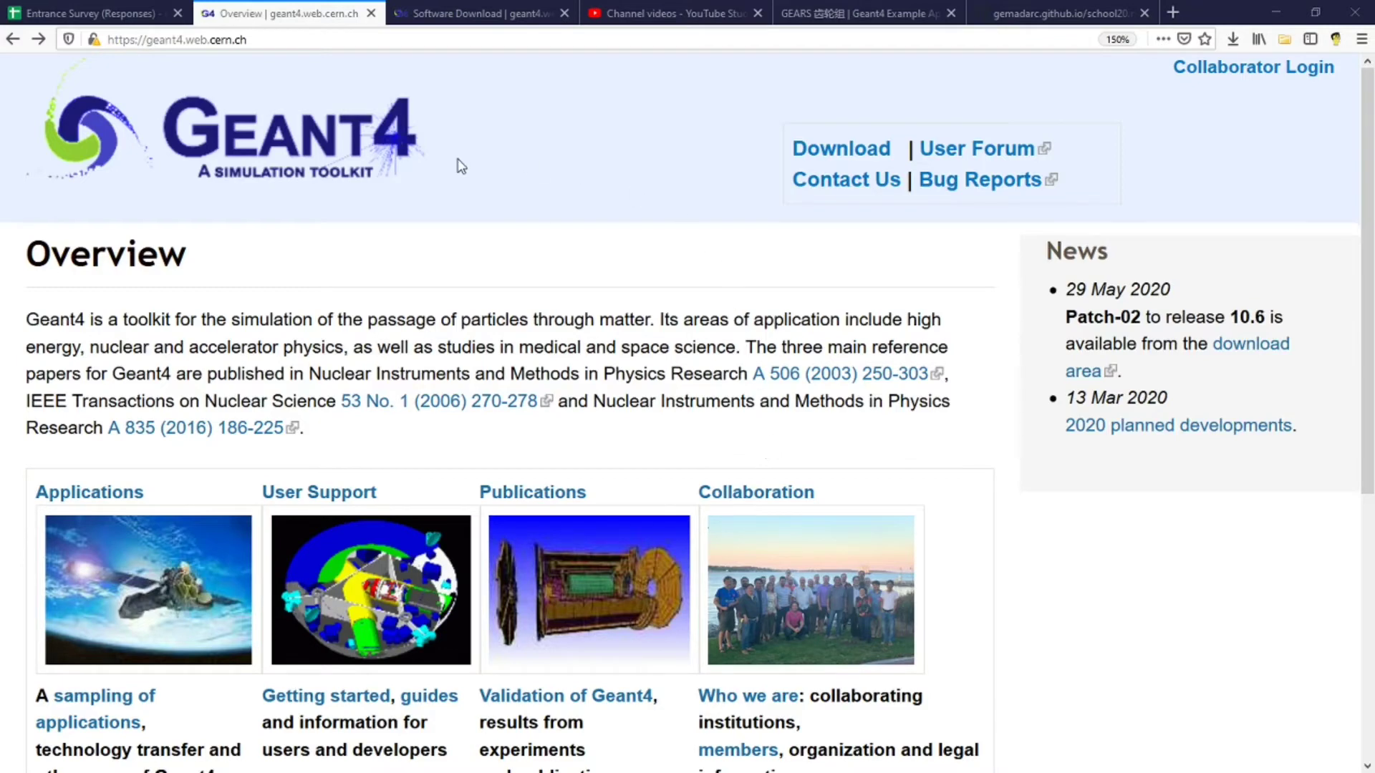
Step: Download the G4RadioactiveDecay5.4 data file from the Geant4 download page, choosing Save File
left_click(850, 154)
scroll(850, 154, "down", 8)
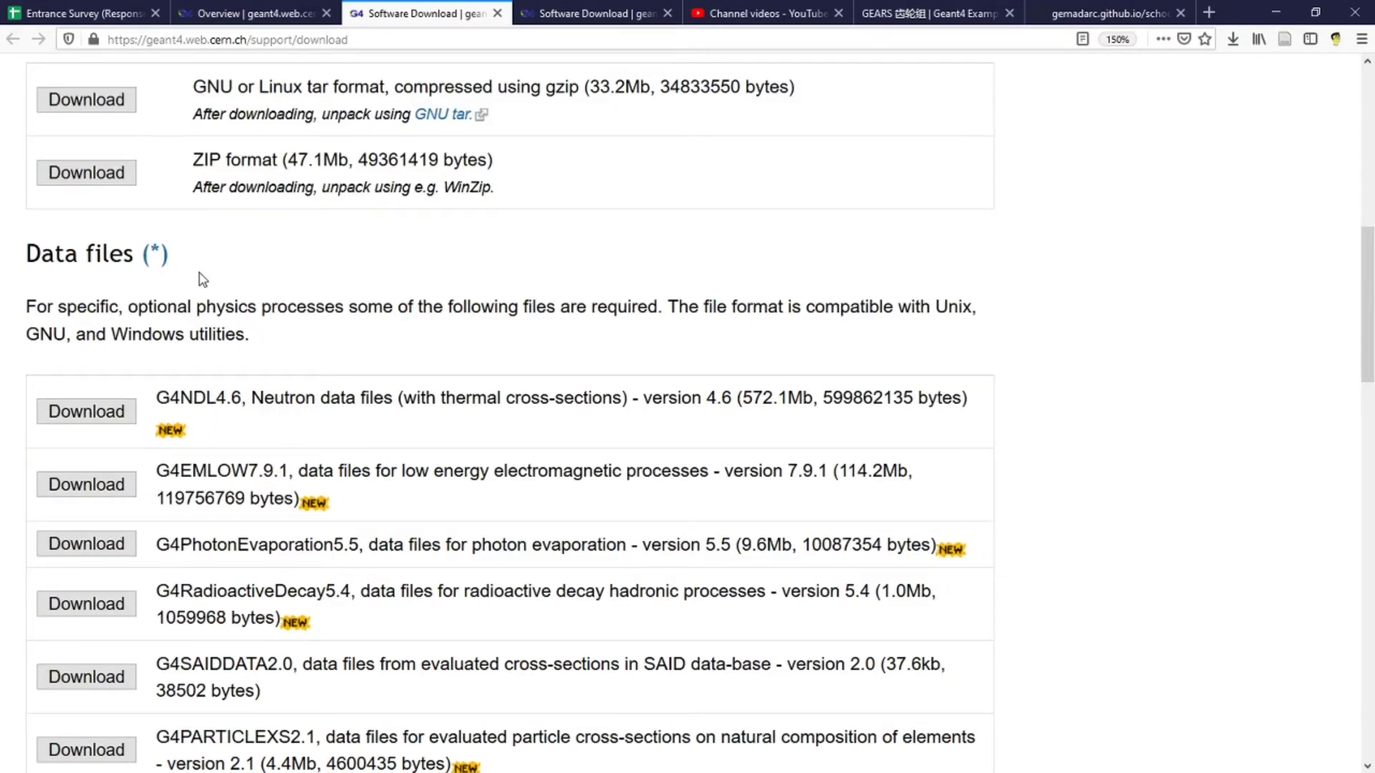
scroll(202, 279, "down", 3)
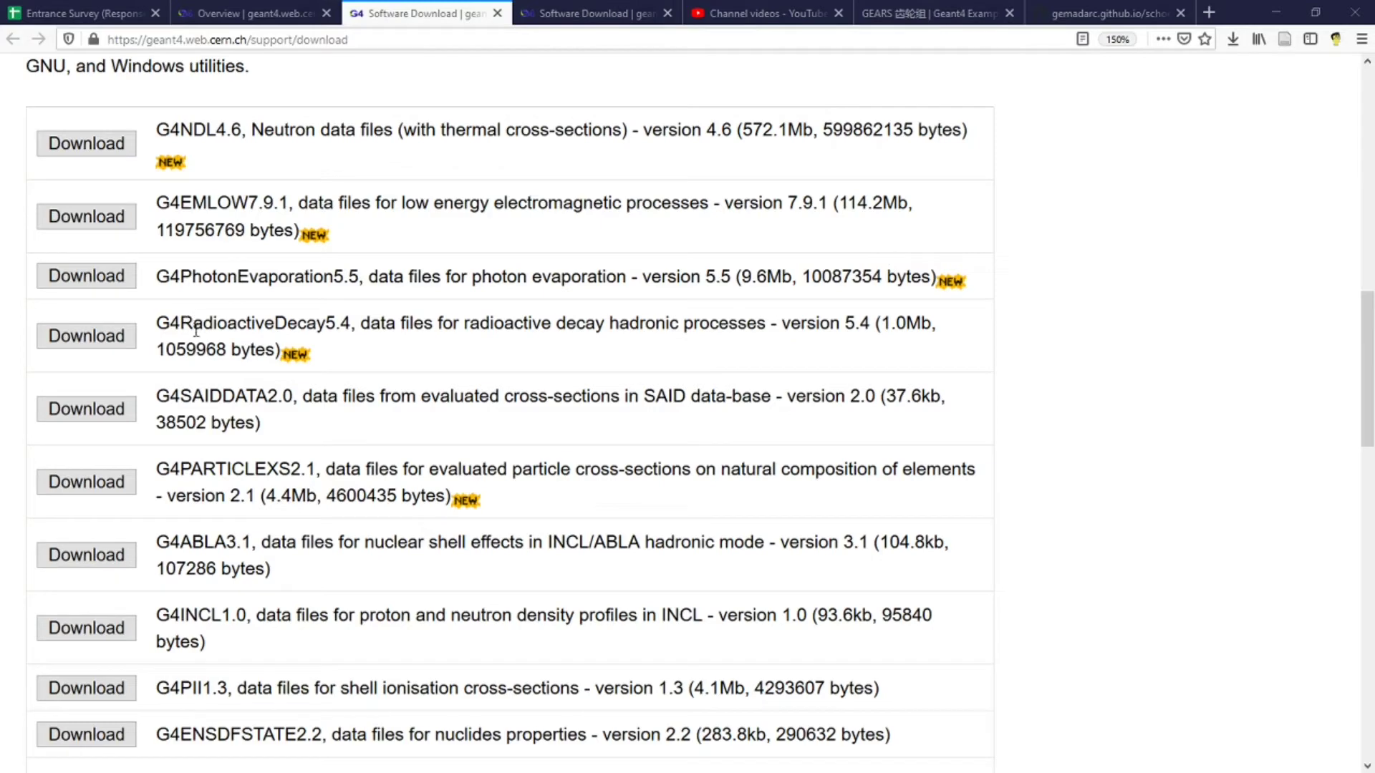
left_click(86, 337)
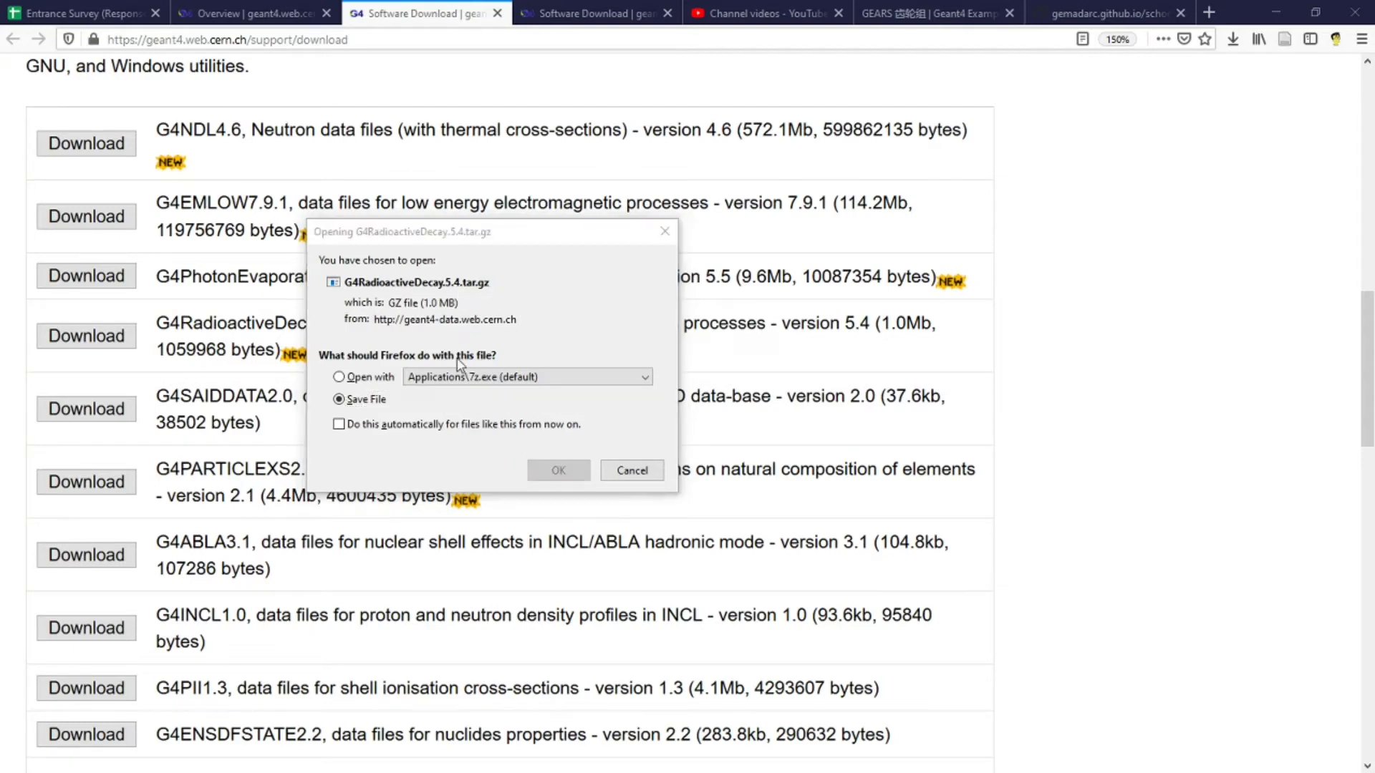
left_click(550, 467)
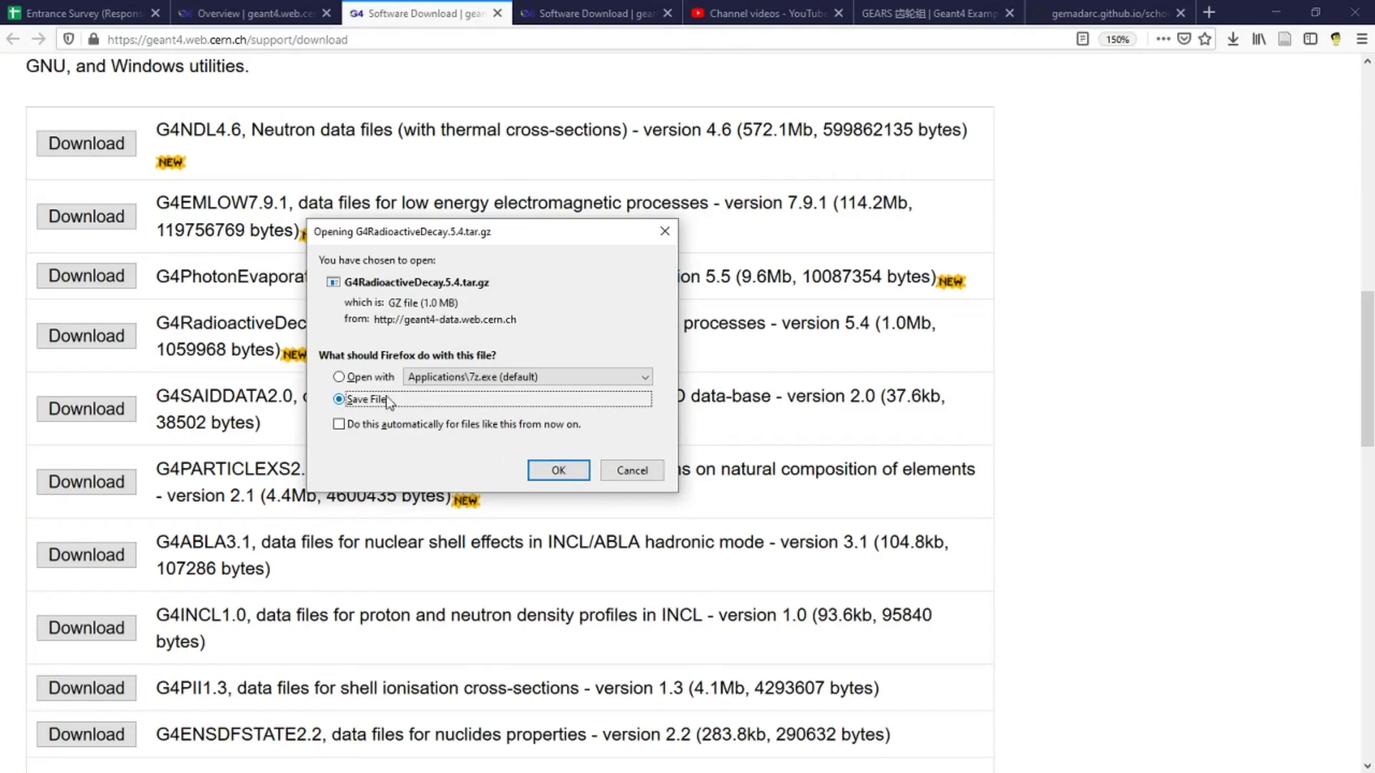
left_click(559, 470)
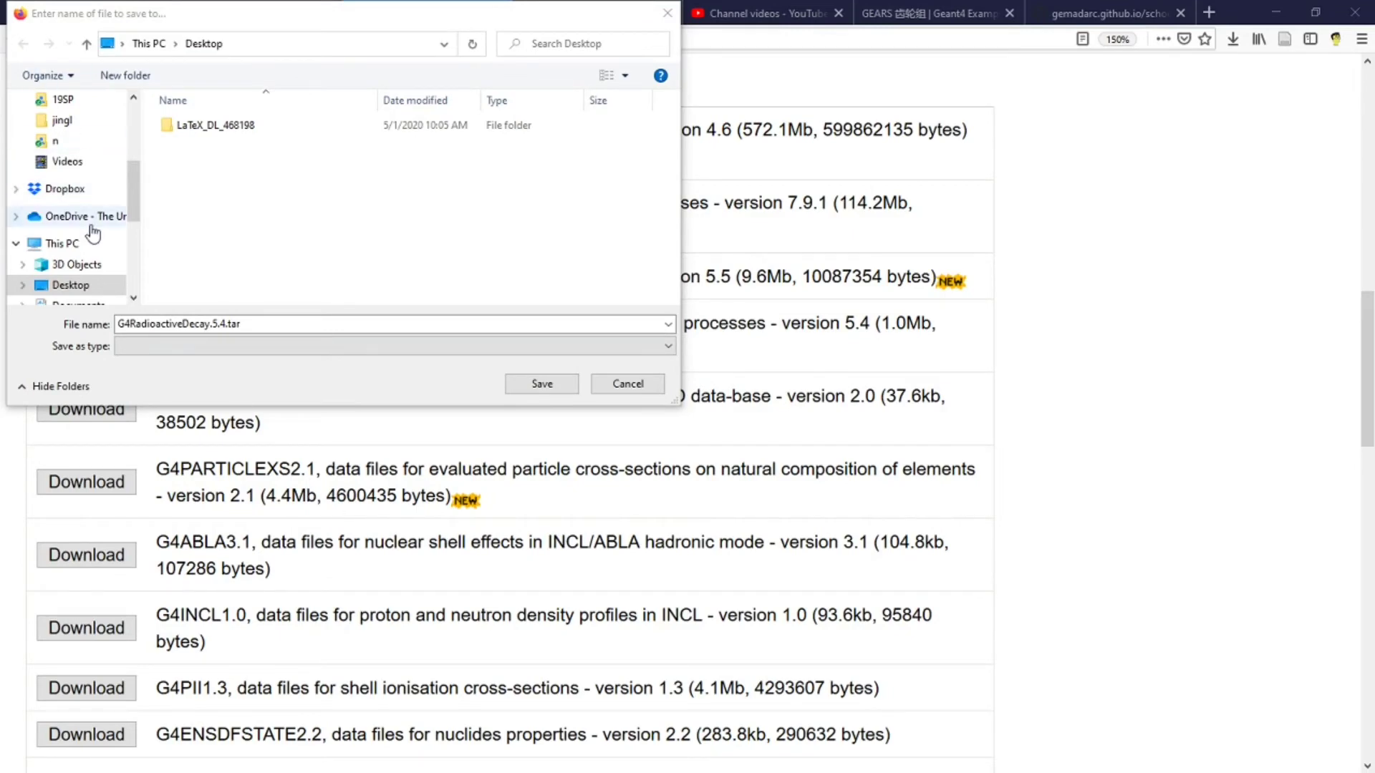
Step: Create a g4data folder in Downloads and save the data file into it
scroll(93, 233, "up", 2)
scroll(93, 233, "up", 2)
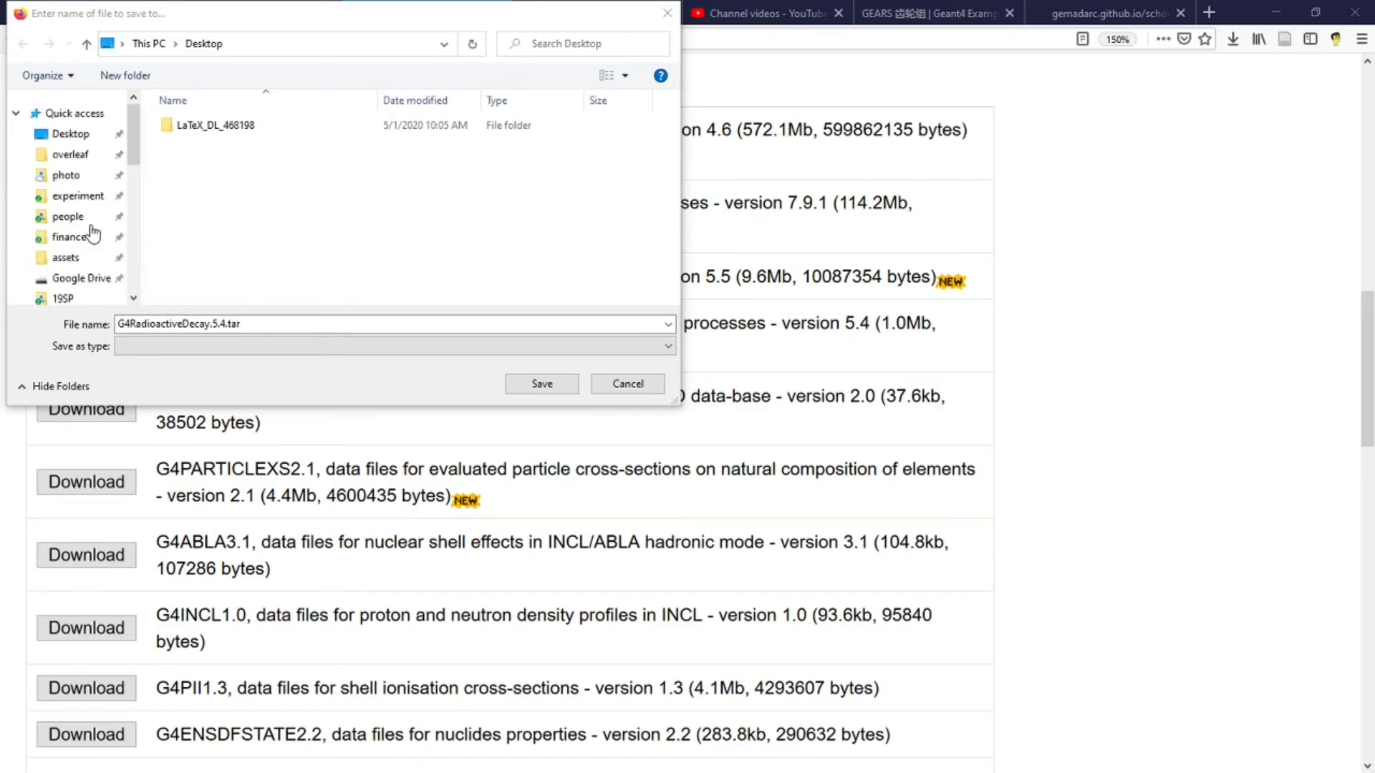
scroll(93, 234, "down", 2)
scroll(93, 233, "down", 3)
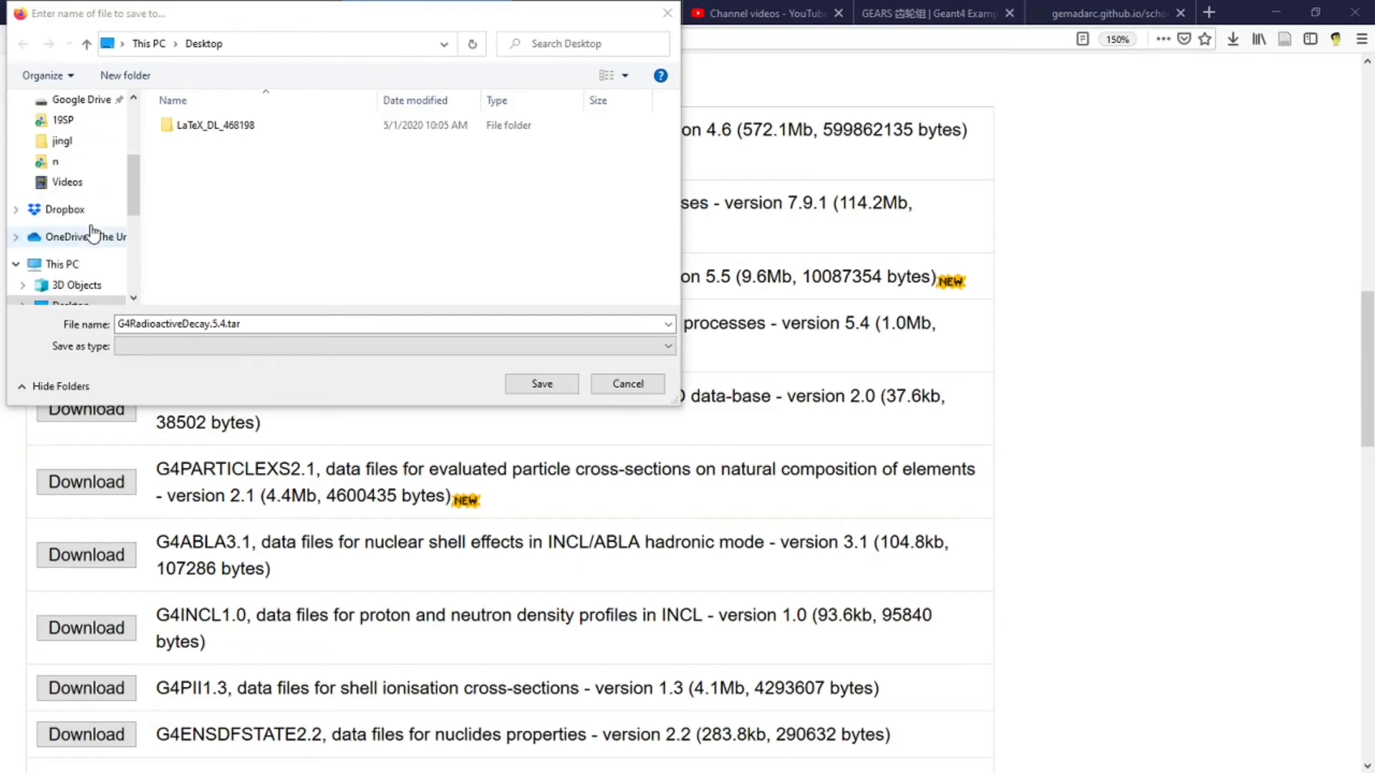
left_click(96, 269)
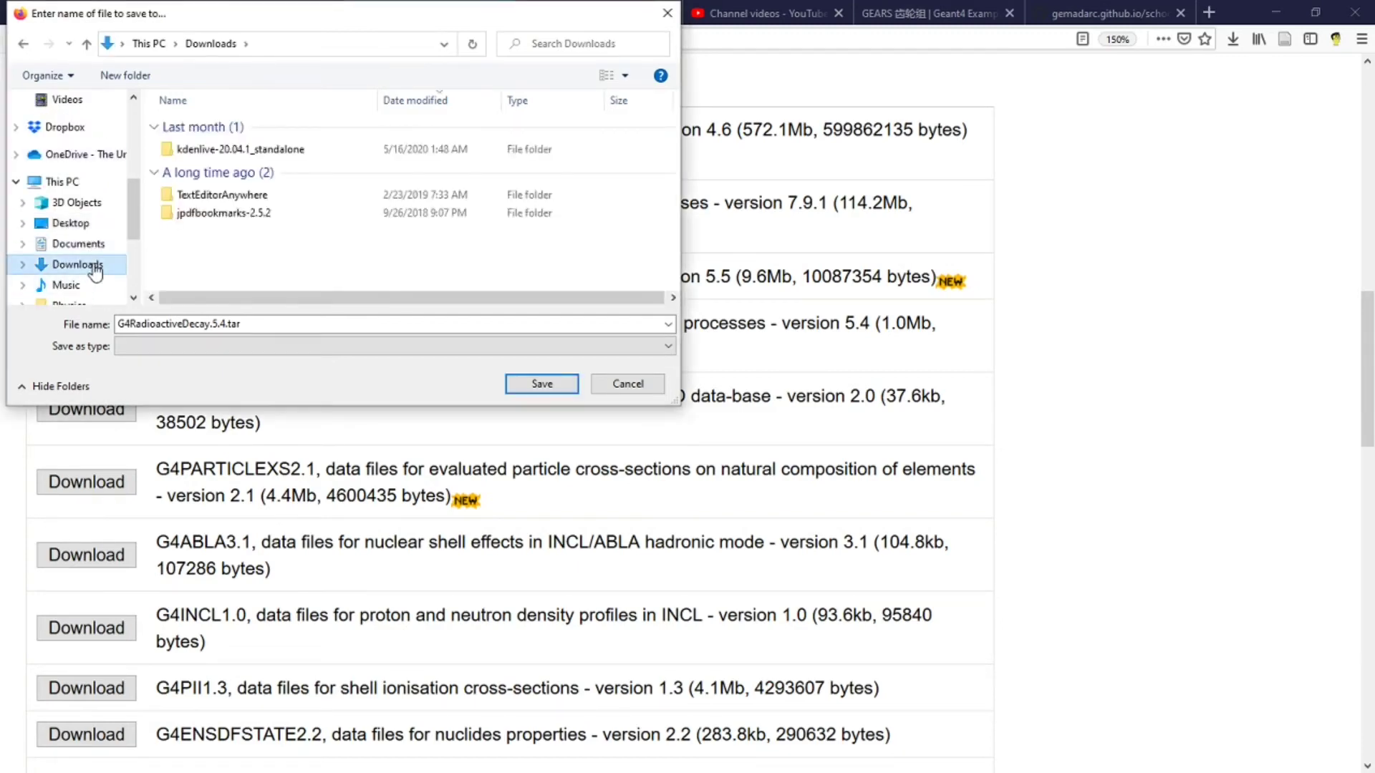
left_click(122, 75)
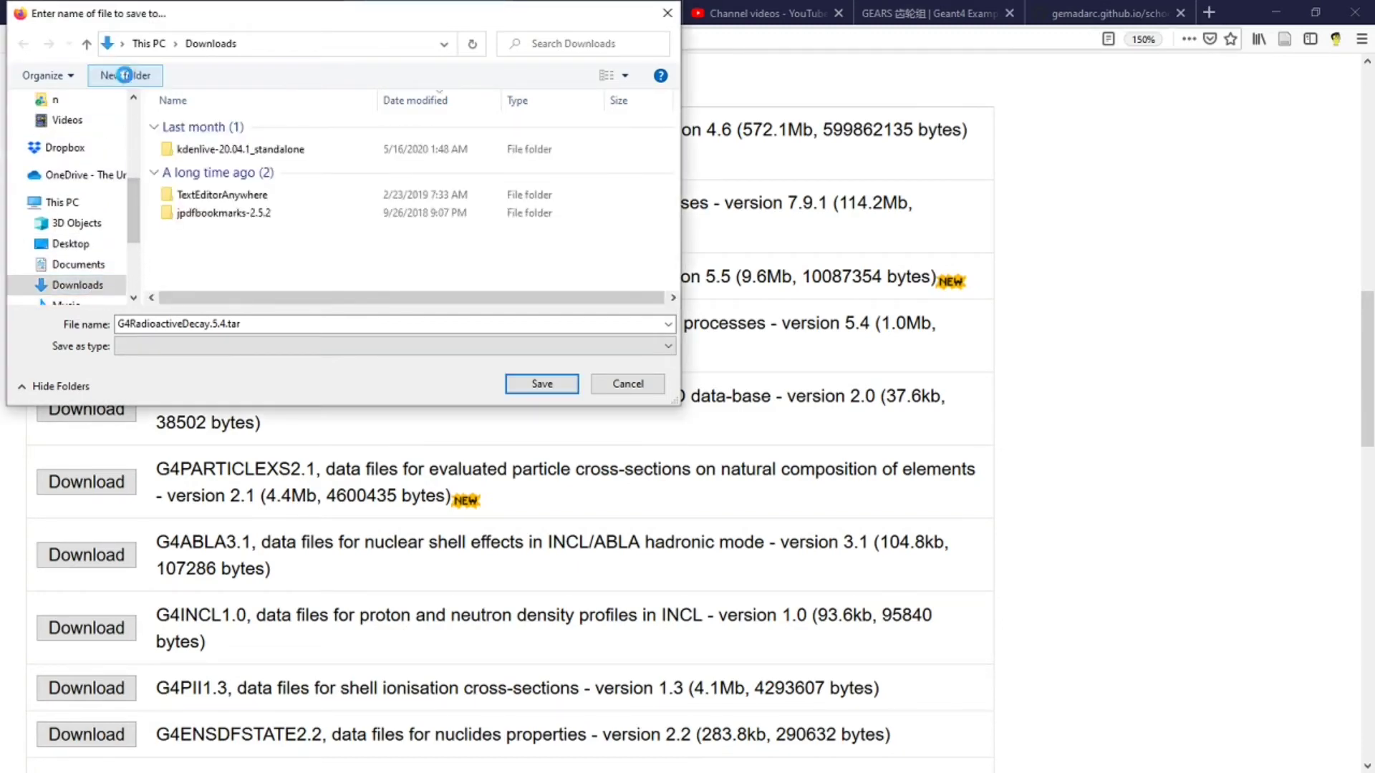
type("g")
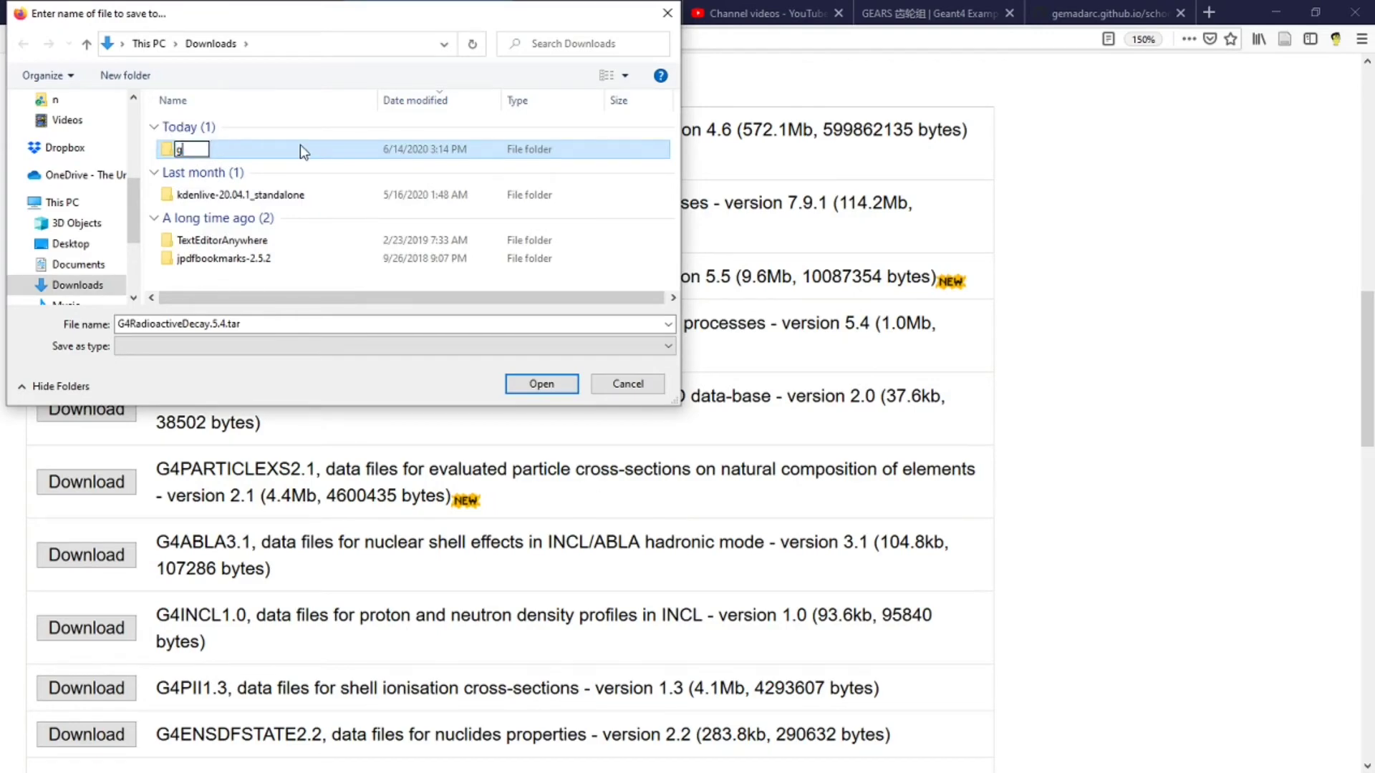
type("4data")
key("Return")
double_click(299, 149)
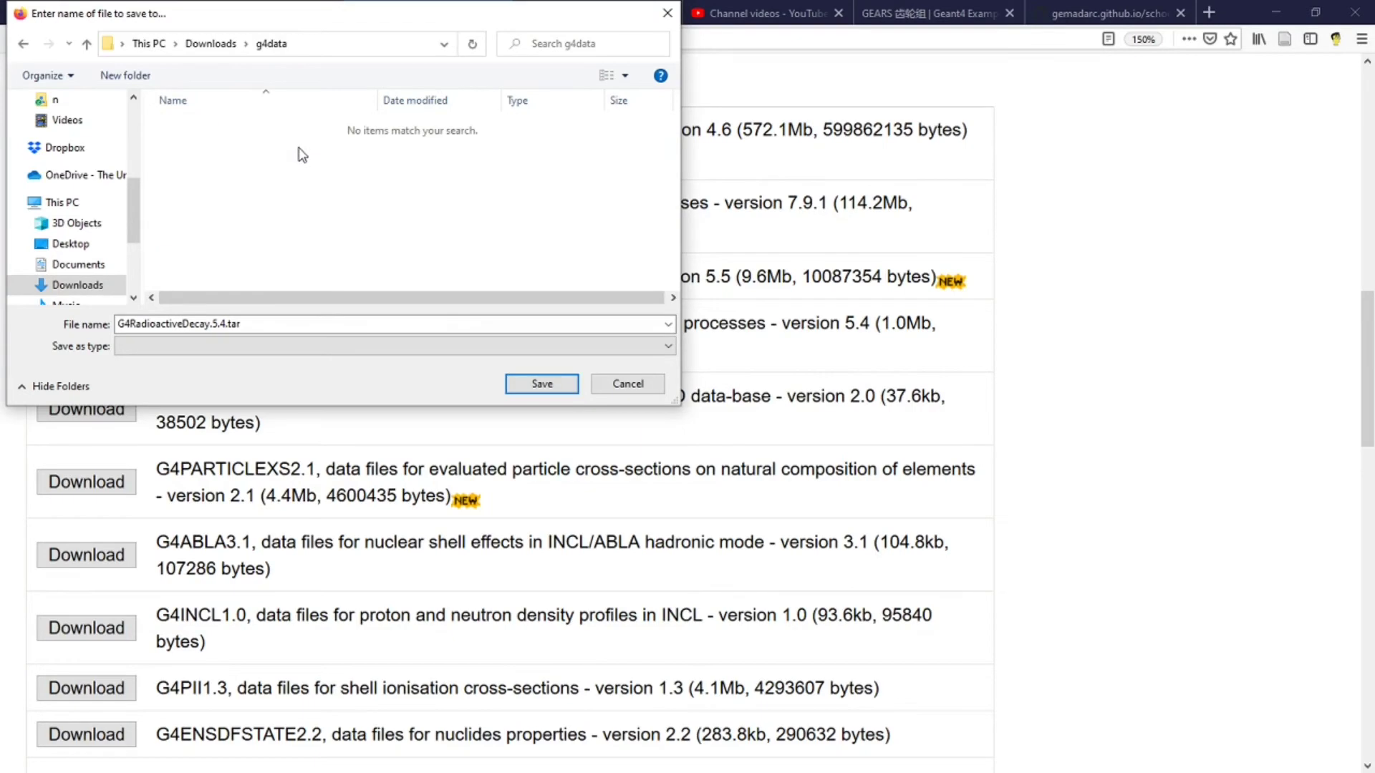
left_click(543, 384)
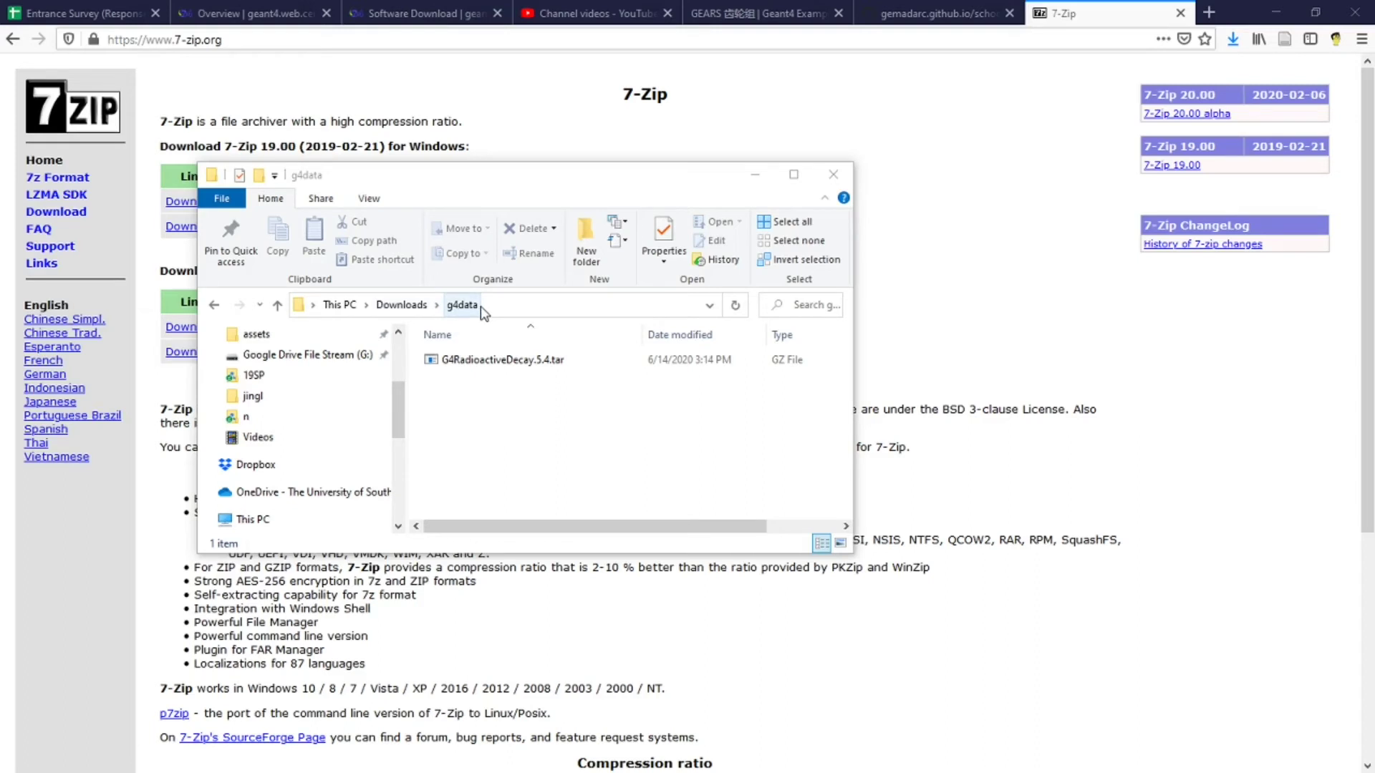
left_click(625, 362)
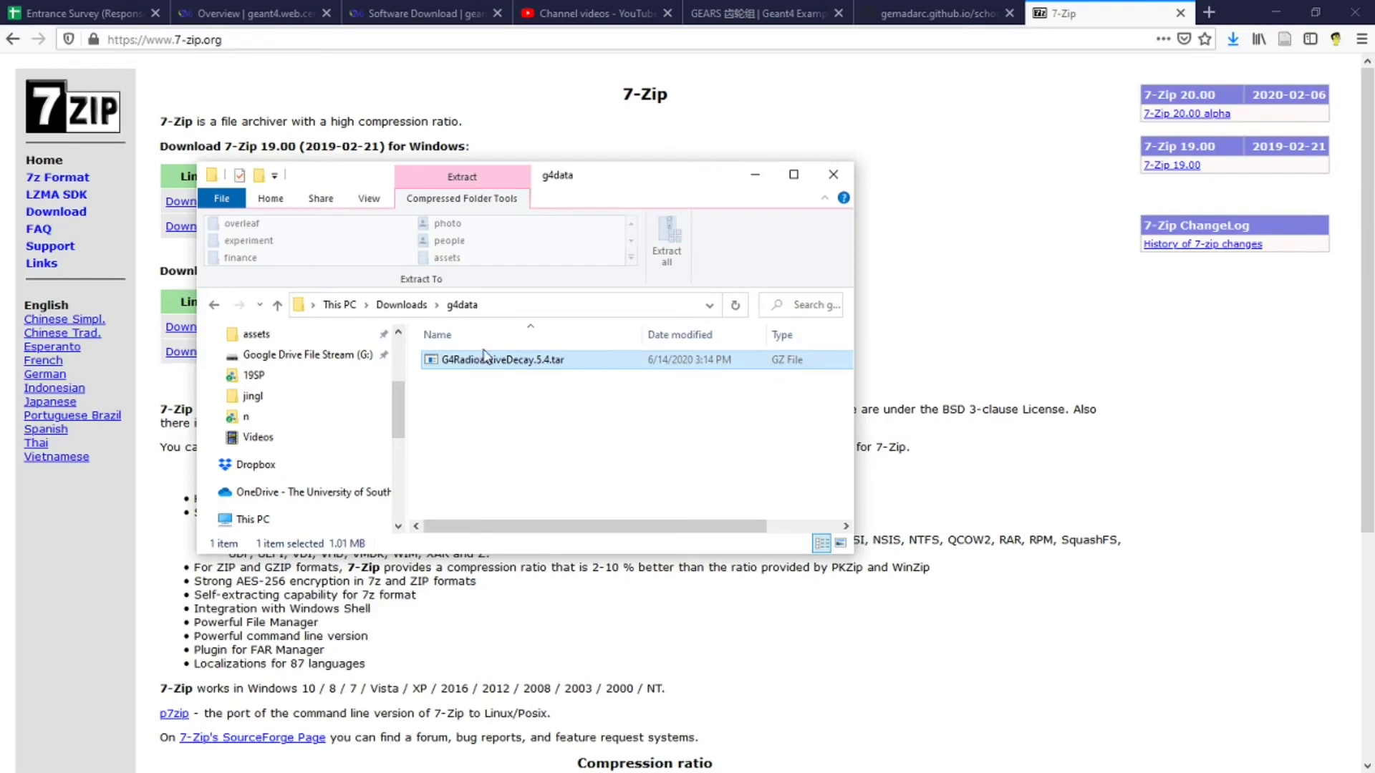
double_click(535, 365)
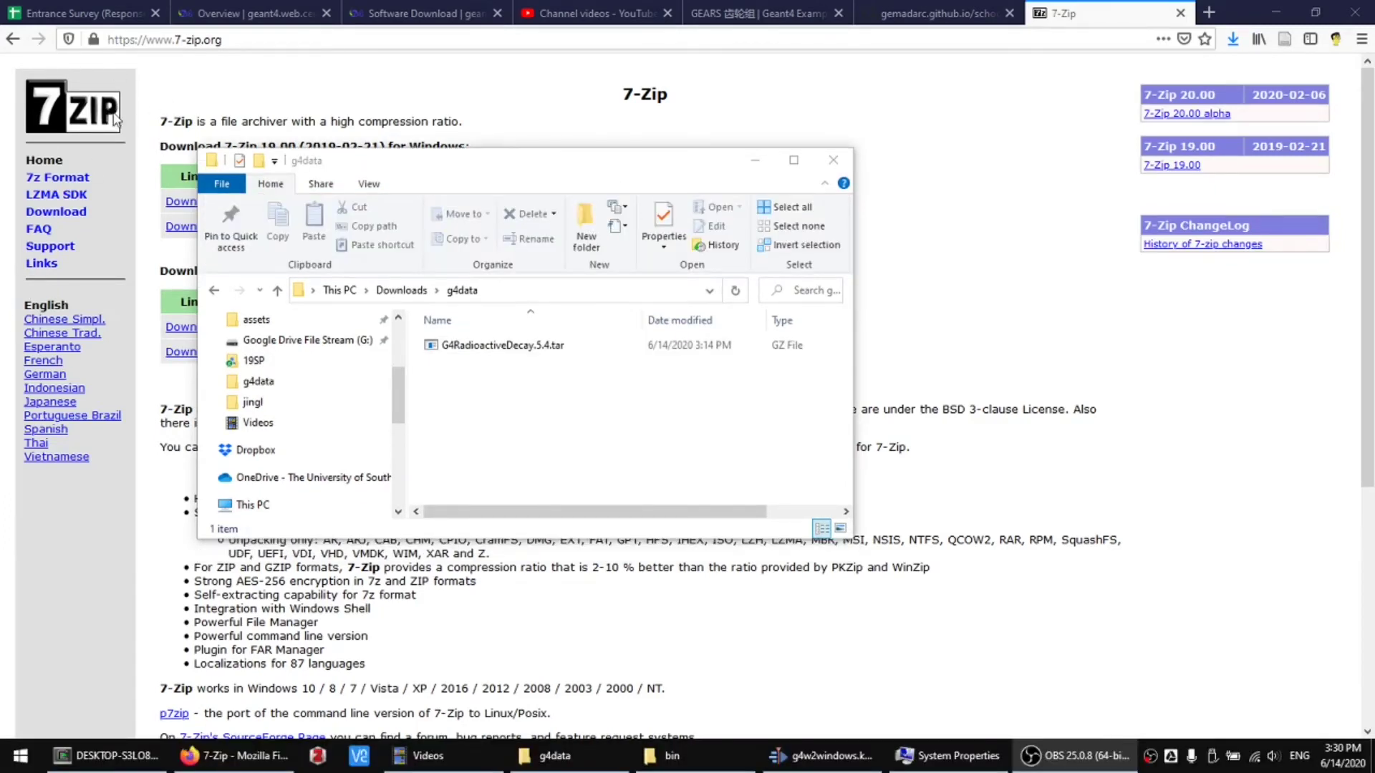
Step: Open the archive in 7-Zip and extract the RadioactiveDecay5.4 folder into g4data
double_click(538, 346)
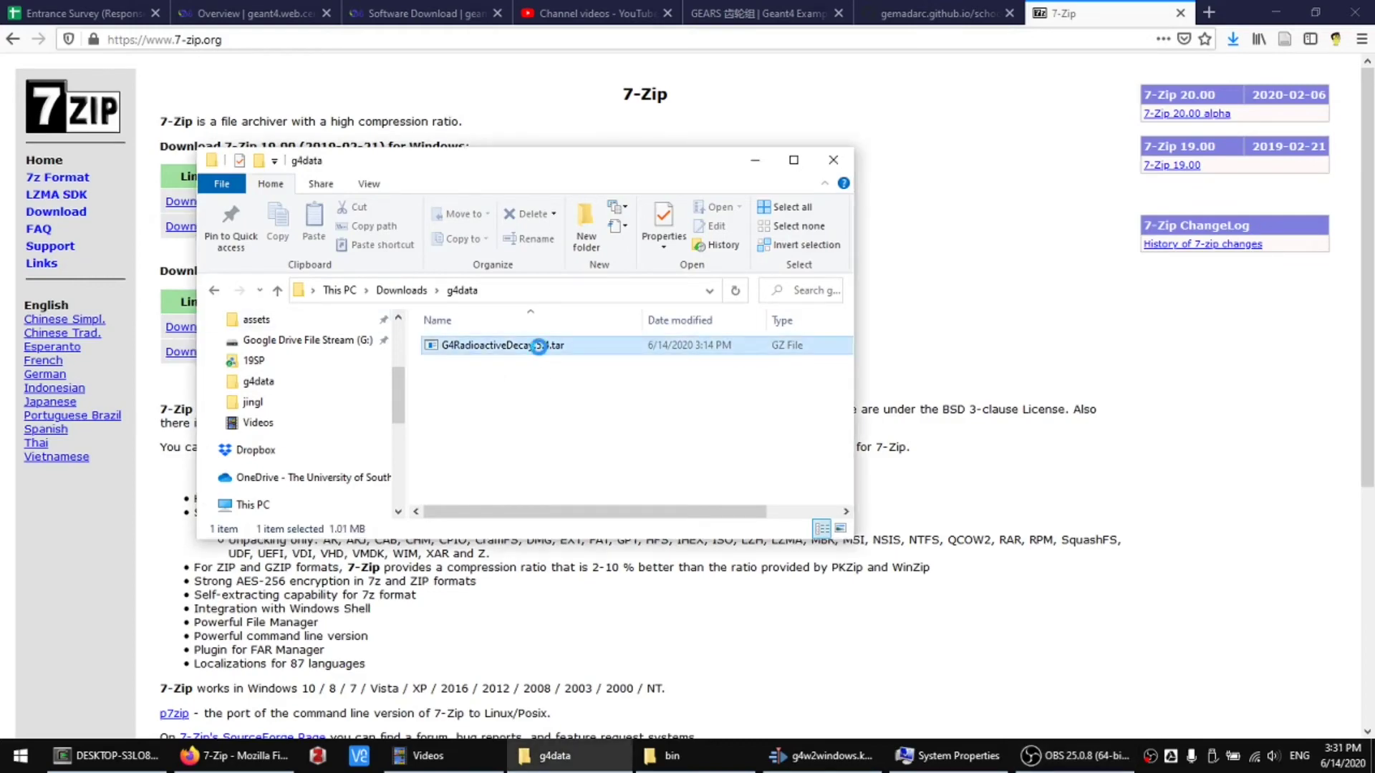
right_click(540, 350)
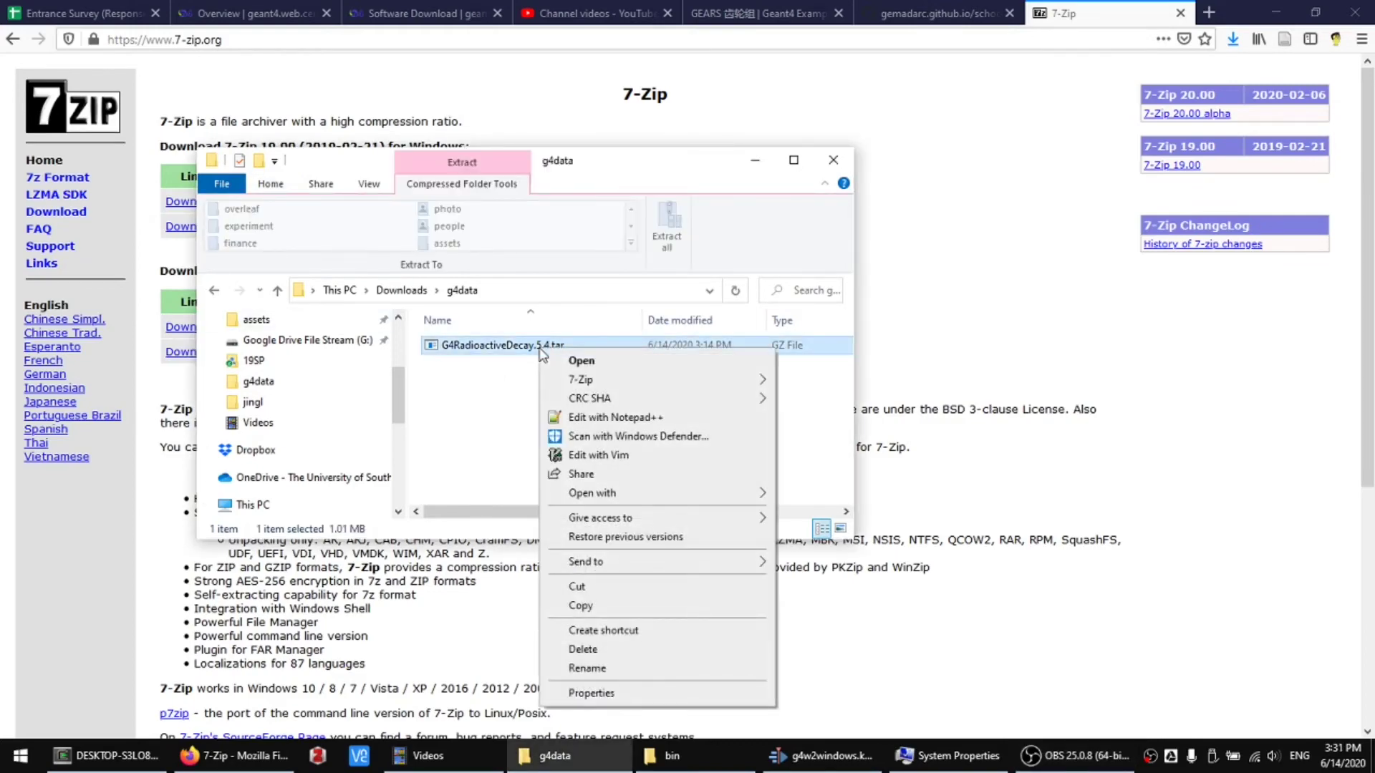
mouse_move(630, 381)
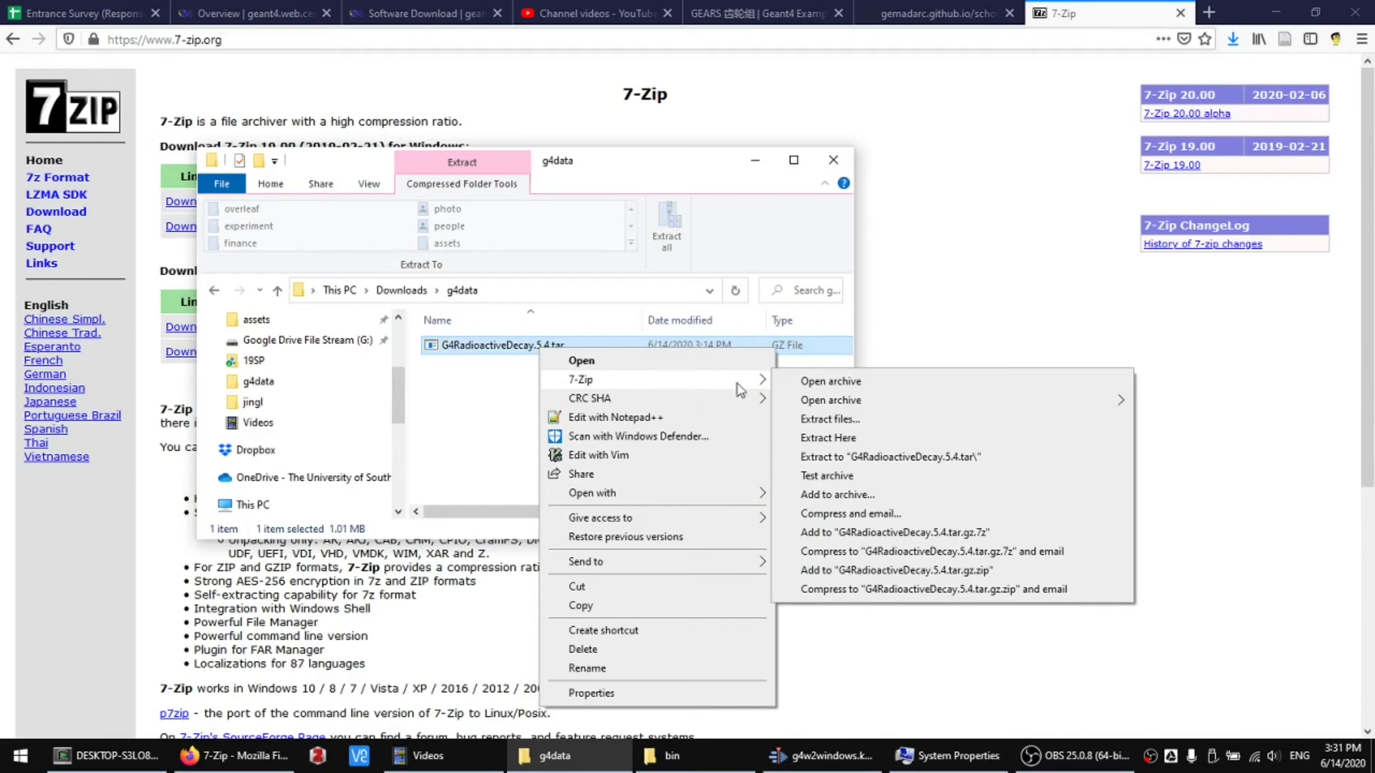
left_click(886, 386)
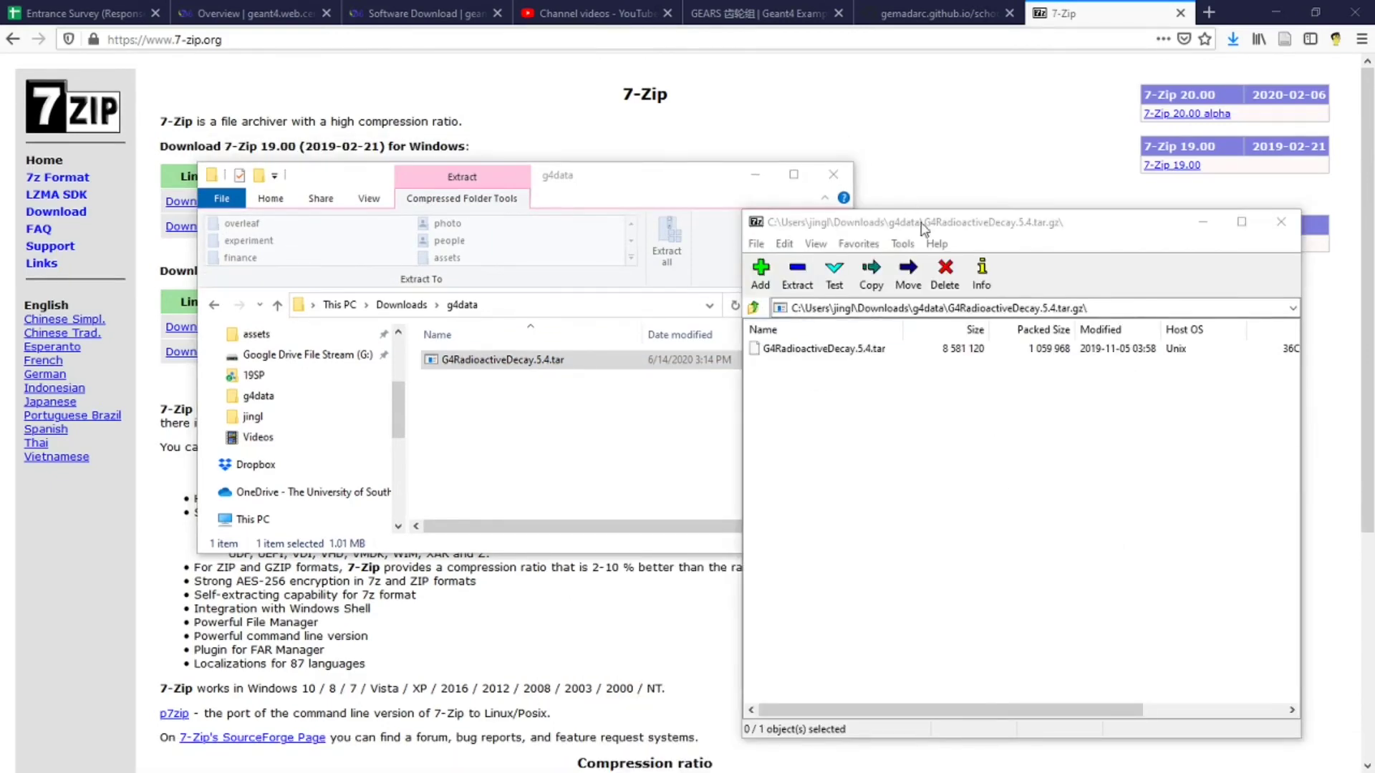
left_click(827, 356)
double_click(827, 355)
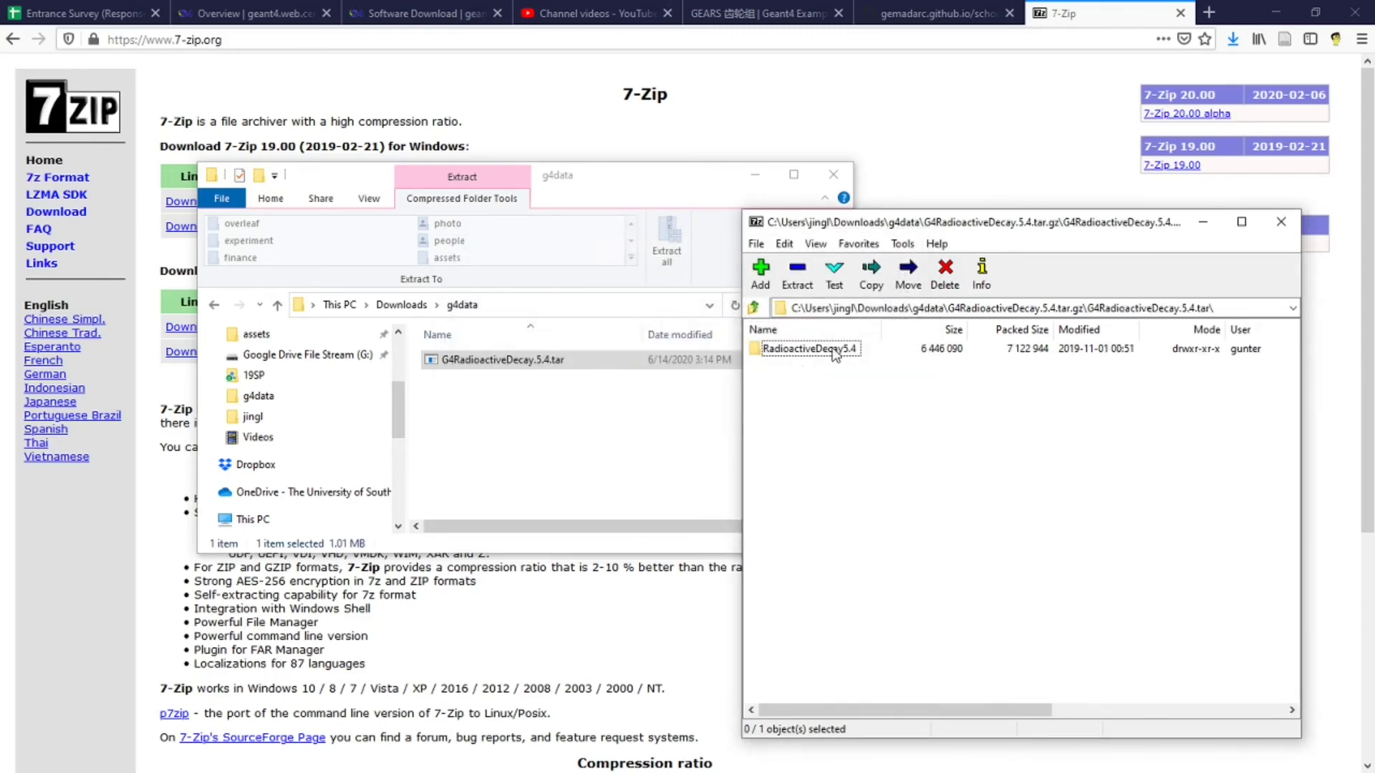
left_click_drag(835, 356, 471, 417)
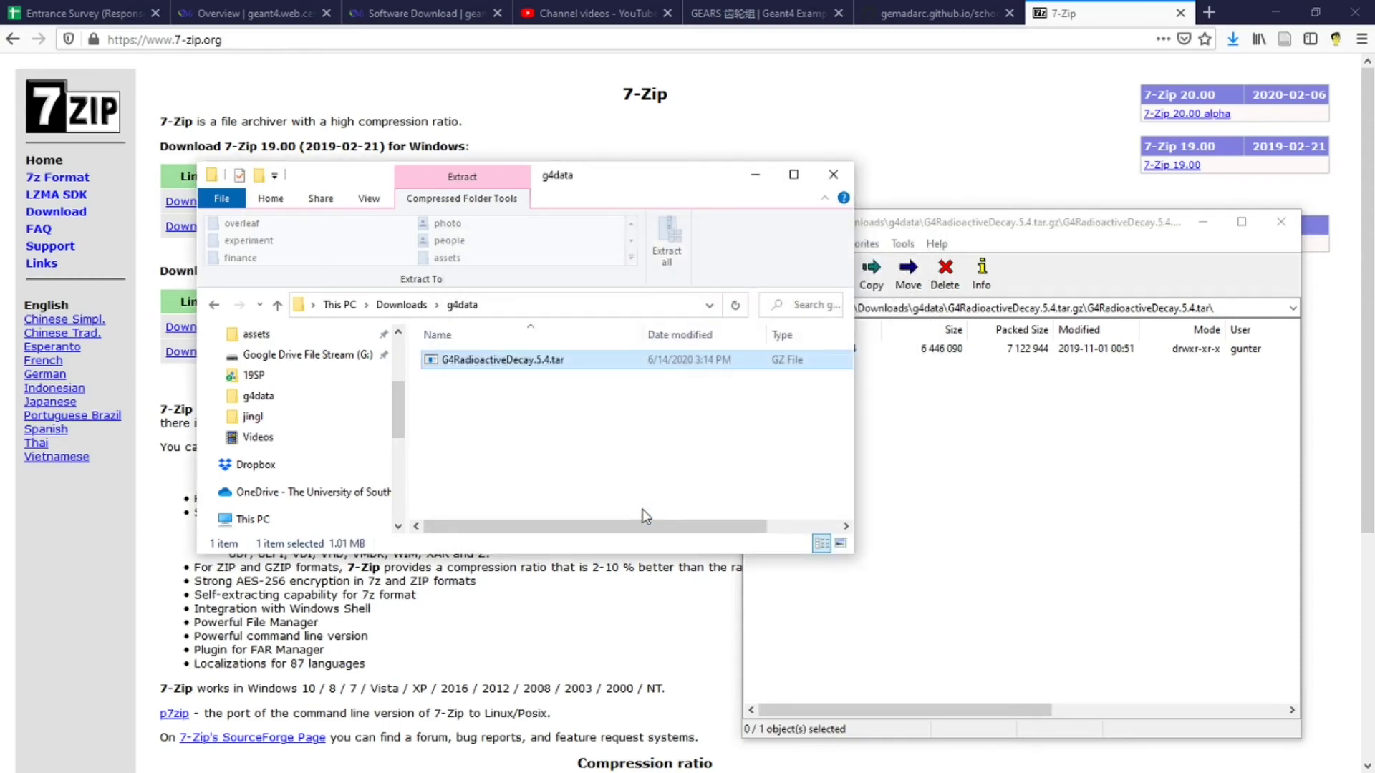
left_click(498, 362)
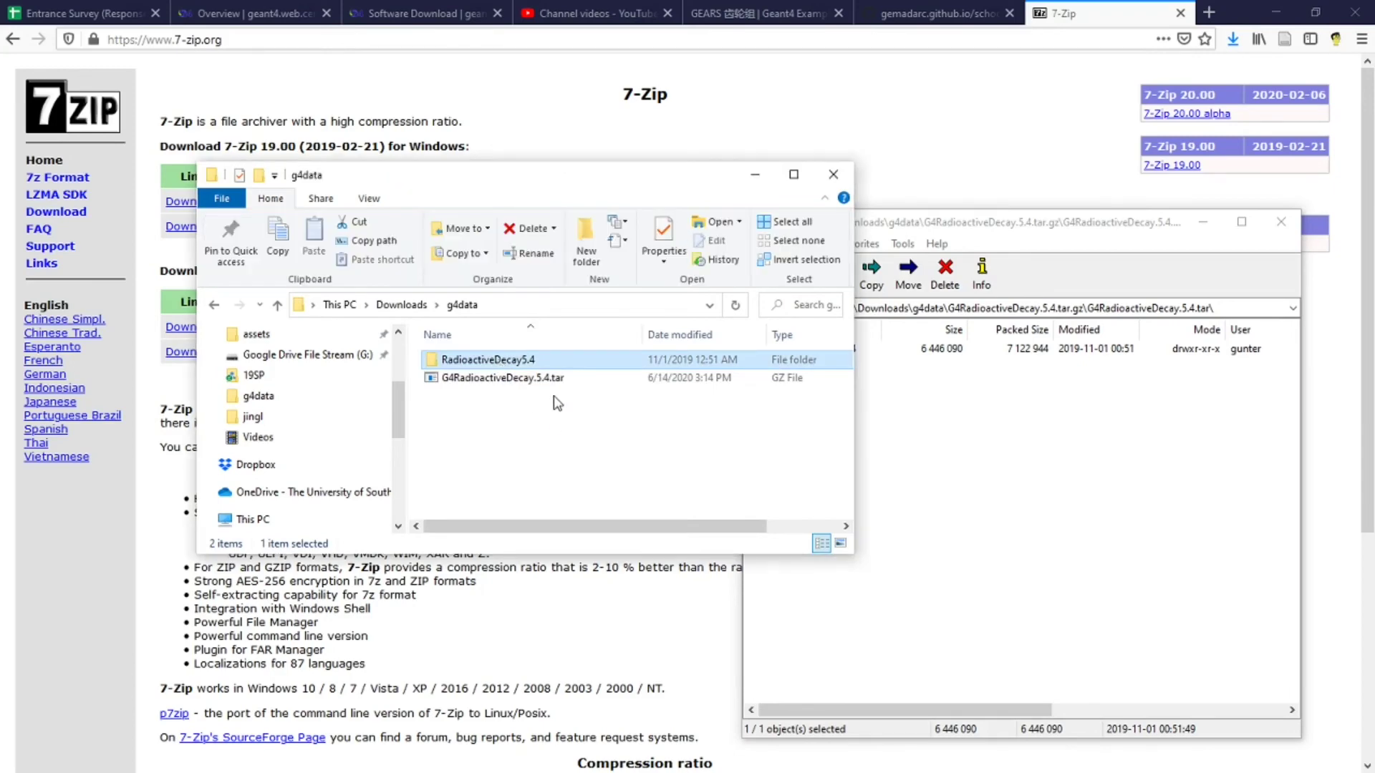
Step: Close 7-Zip and permanently delete the leftover G4RadioactiveDecay5.4.tar file
left_click(1085, 241)
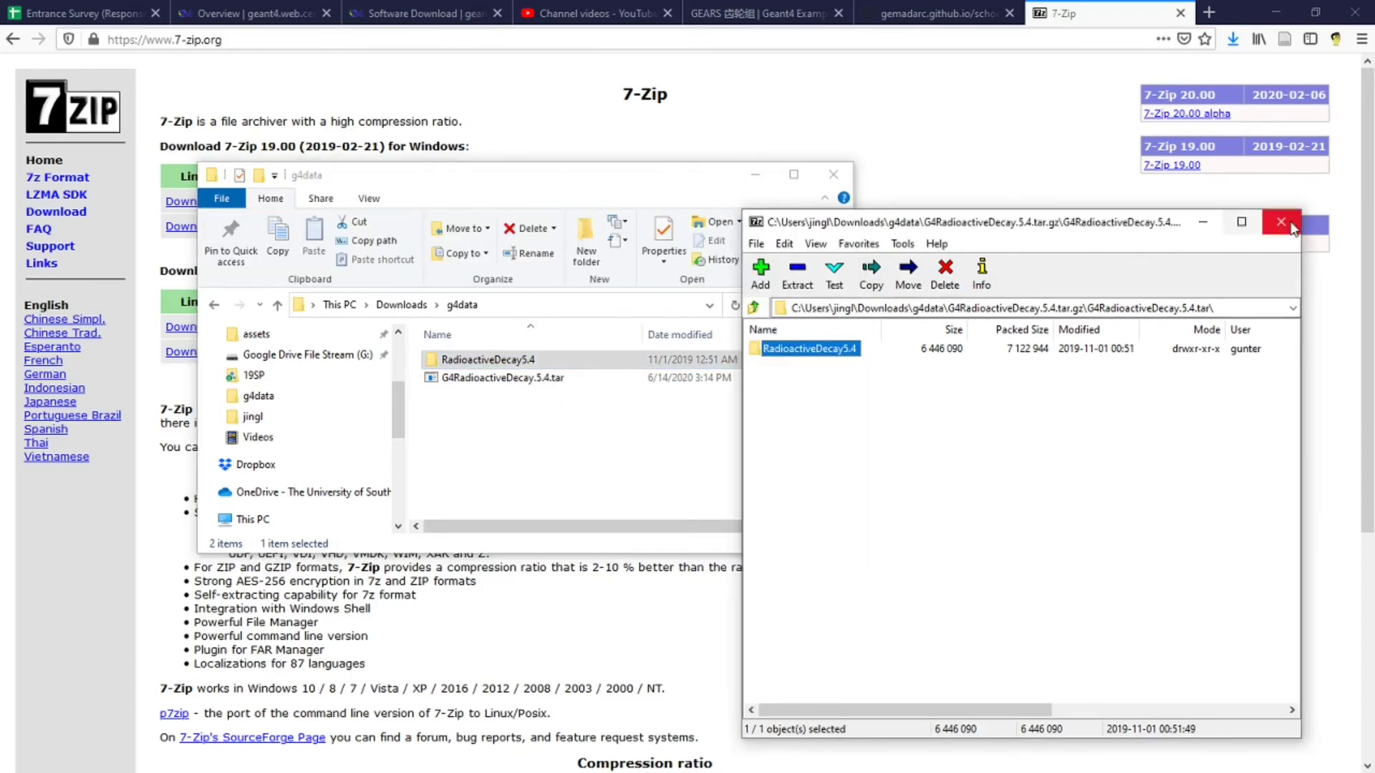
left_click(1282, 222)
left_click(547, 380)
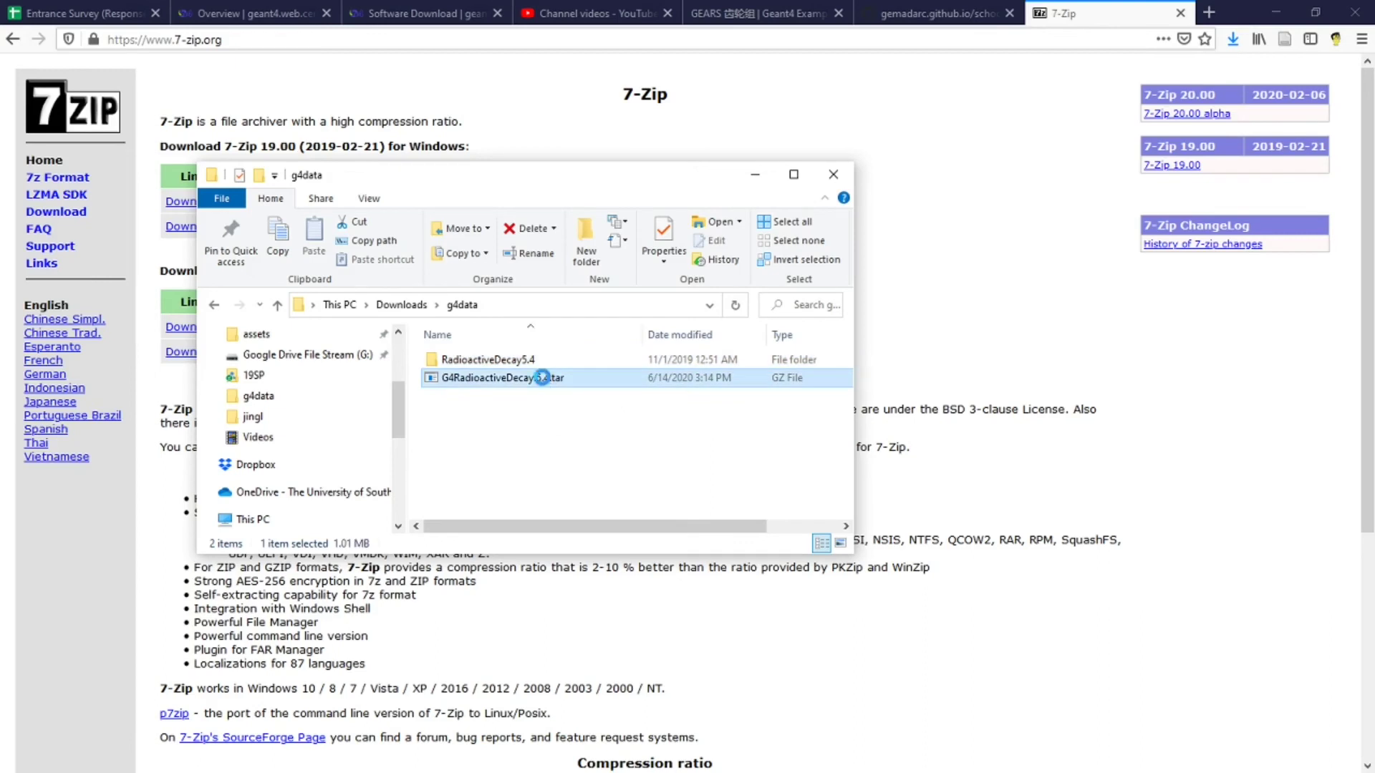
right_click(546, 385)
left_click(691, 476)
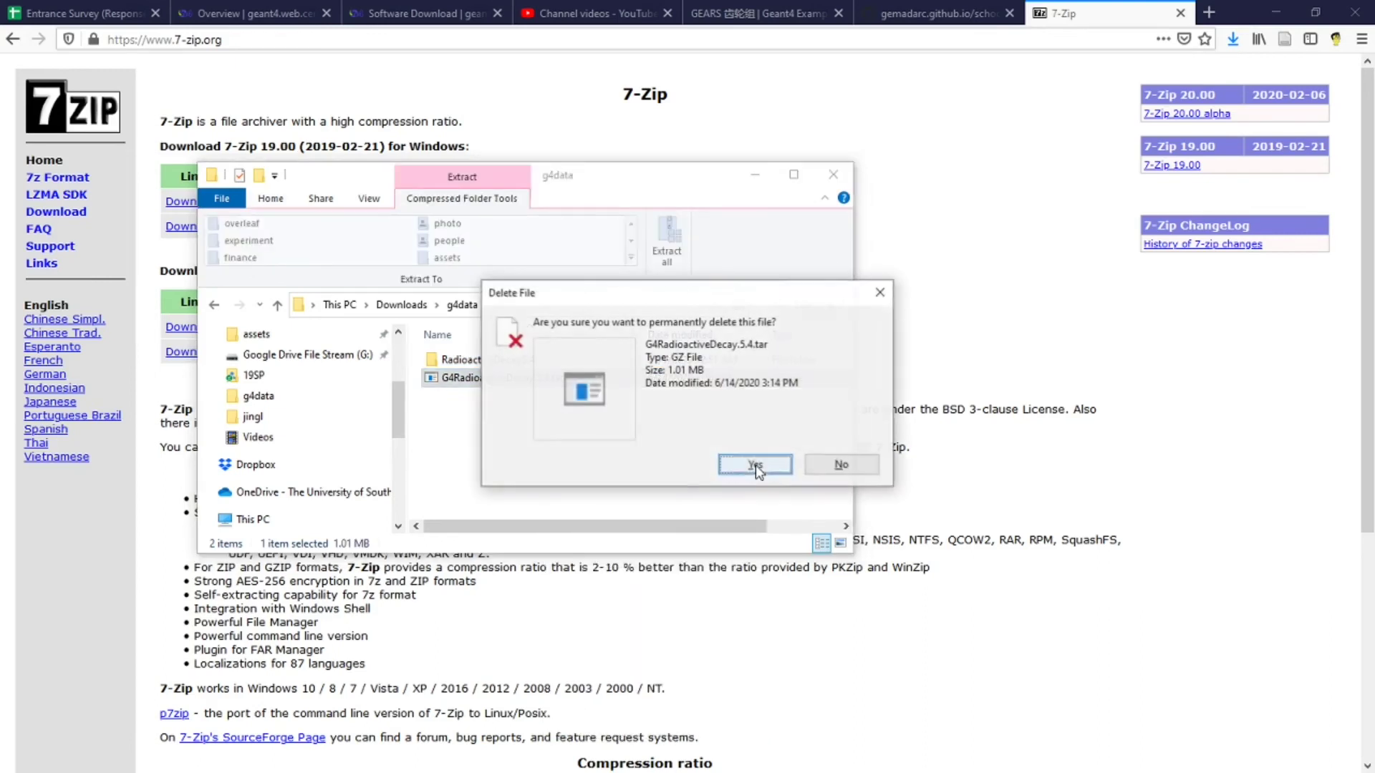
left_click(756, 465)
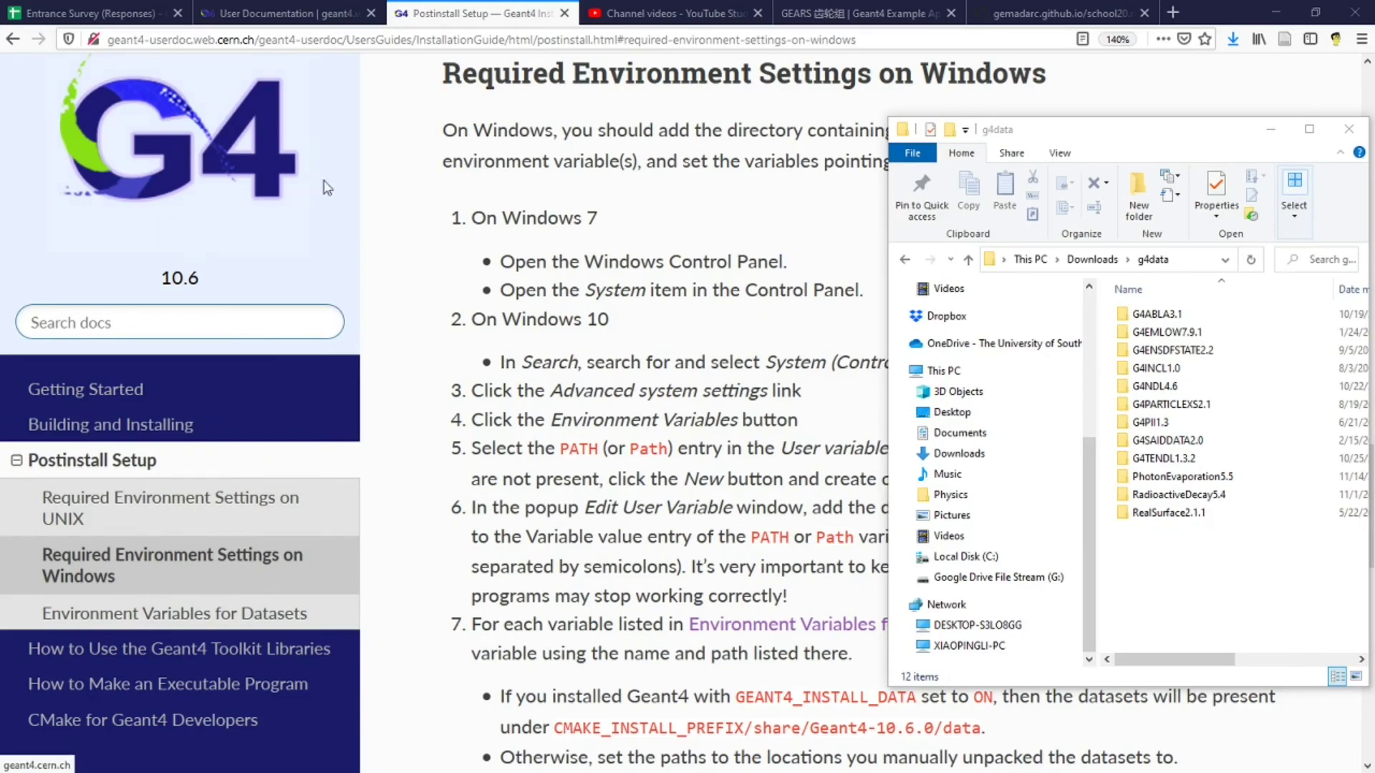
Step: Review the G4ENSDFSTATEDATA, G4ABLADATA and G4INCLDATA user environment variables
key("alt+Tab")
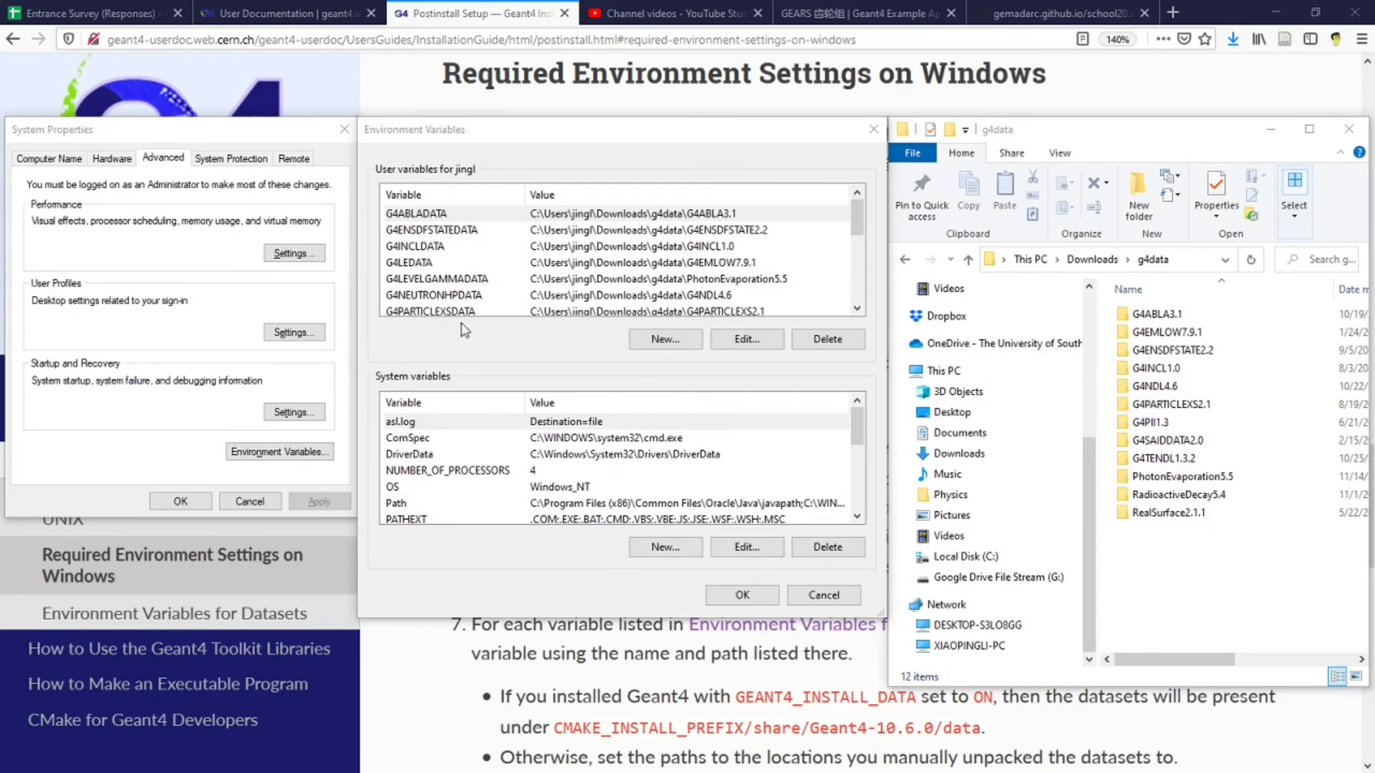
left_click(461, 230)
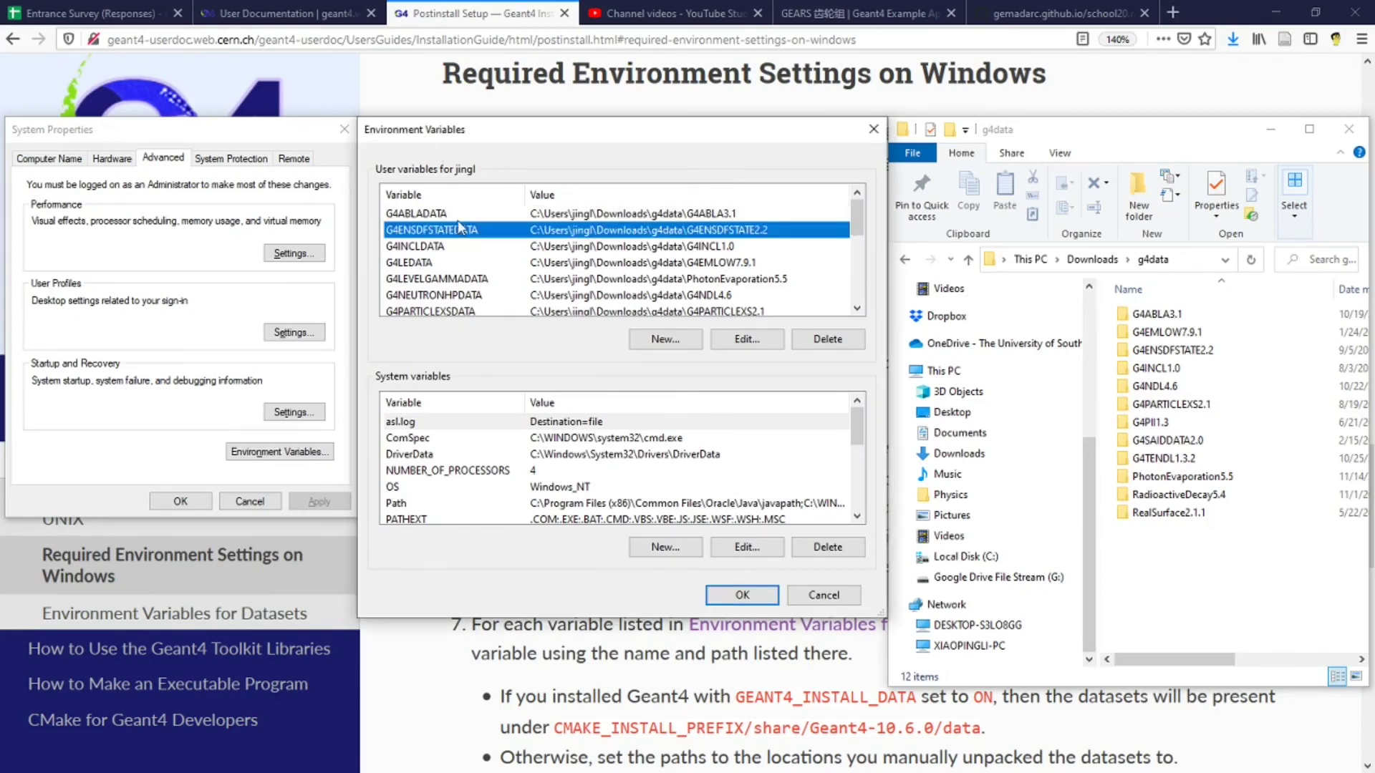
left_click(463, 215)
left_click(462, 247)
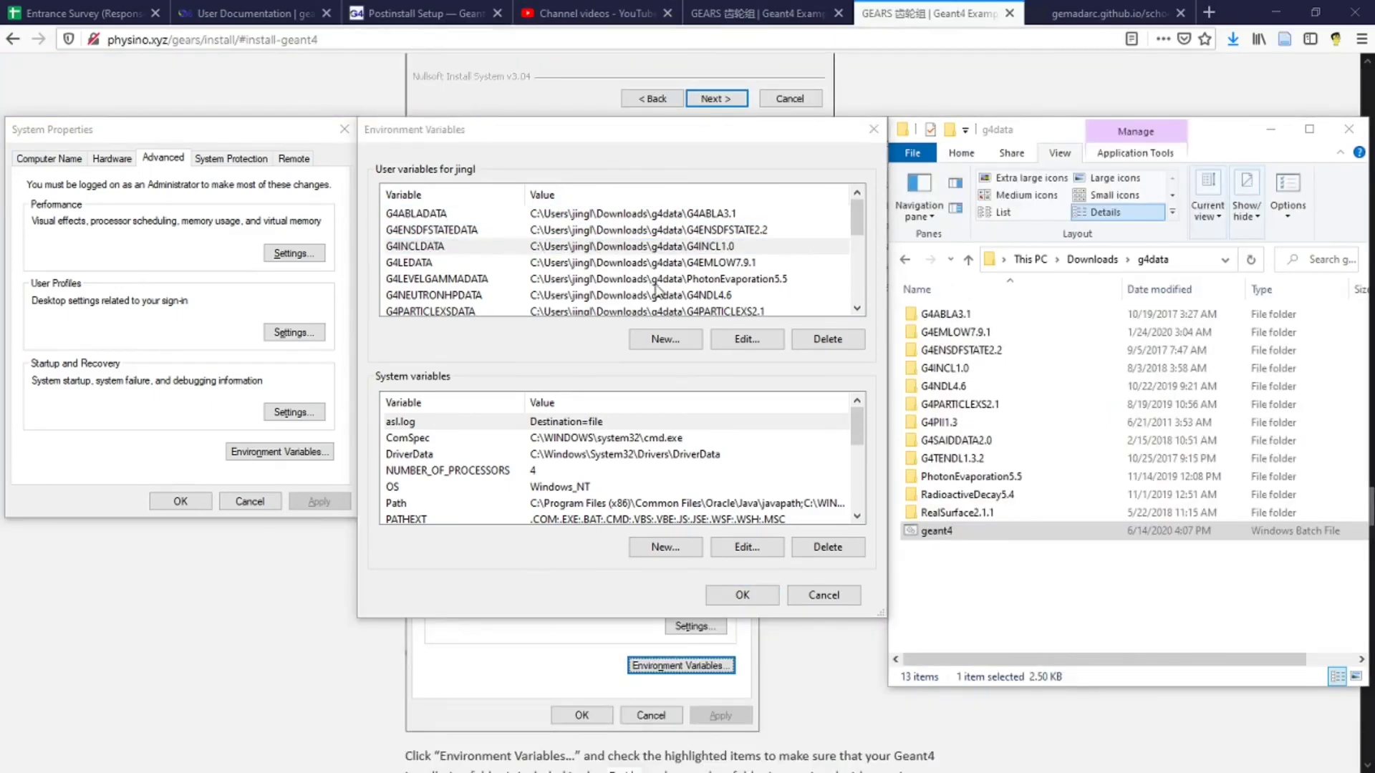
Step: Cancel a new user variable without adding it, then run the geant4 batch file
left_click(666, 339)
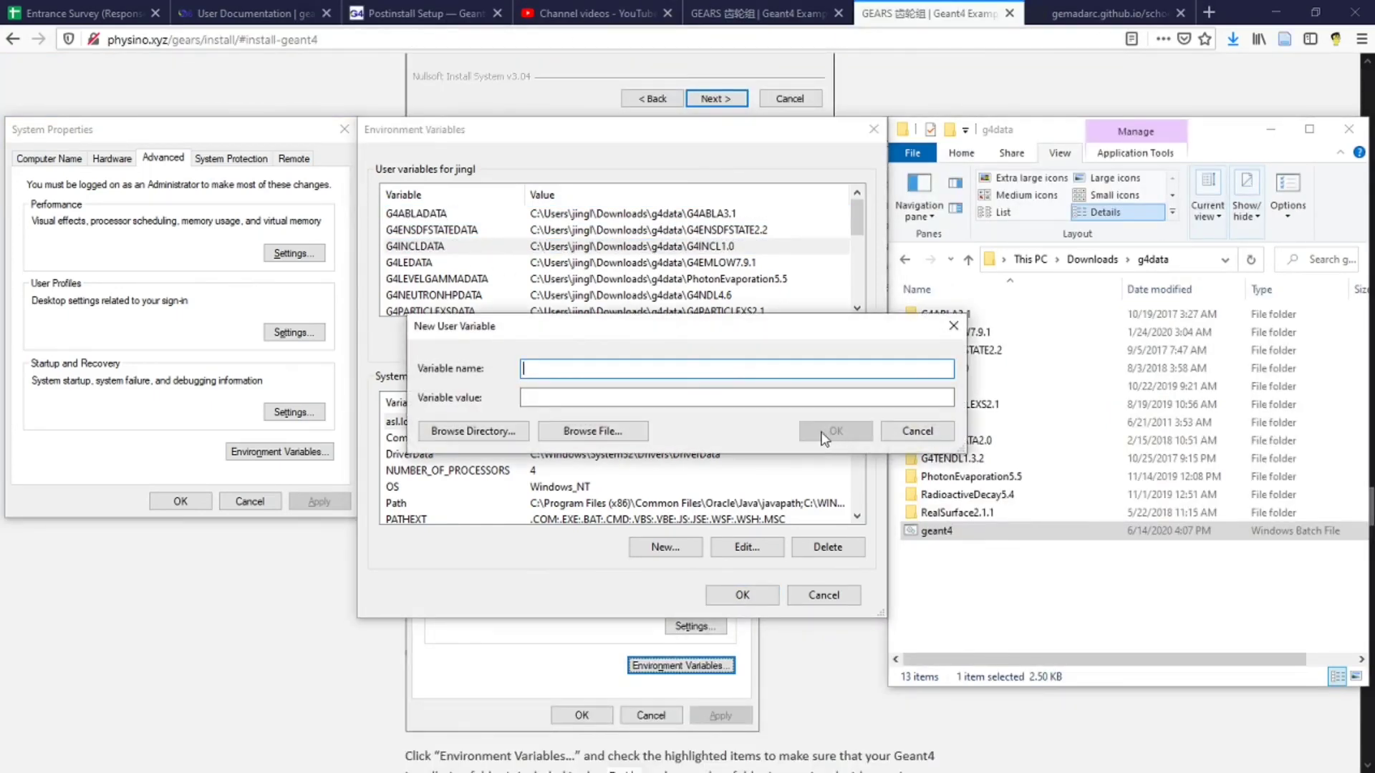
key("Escape")
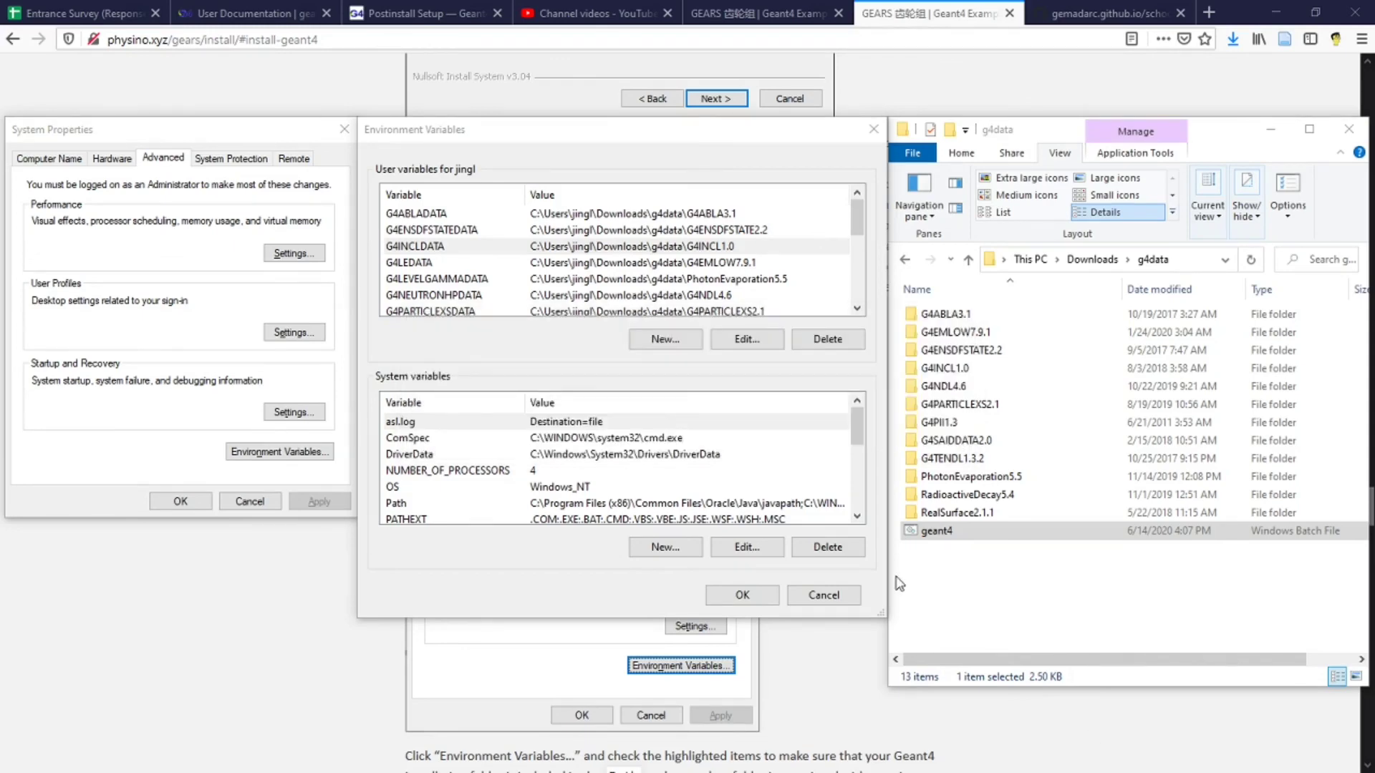
double_click(985, 531)
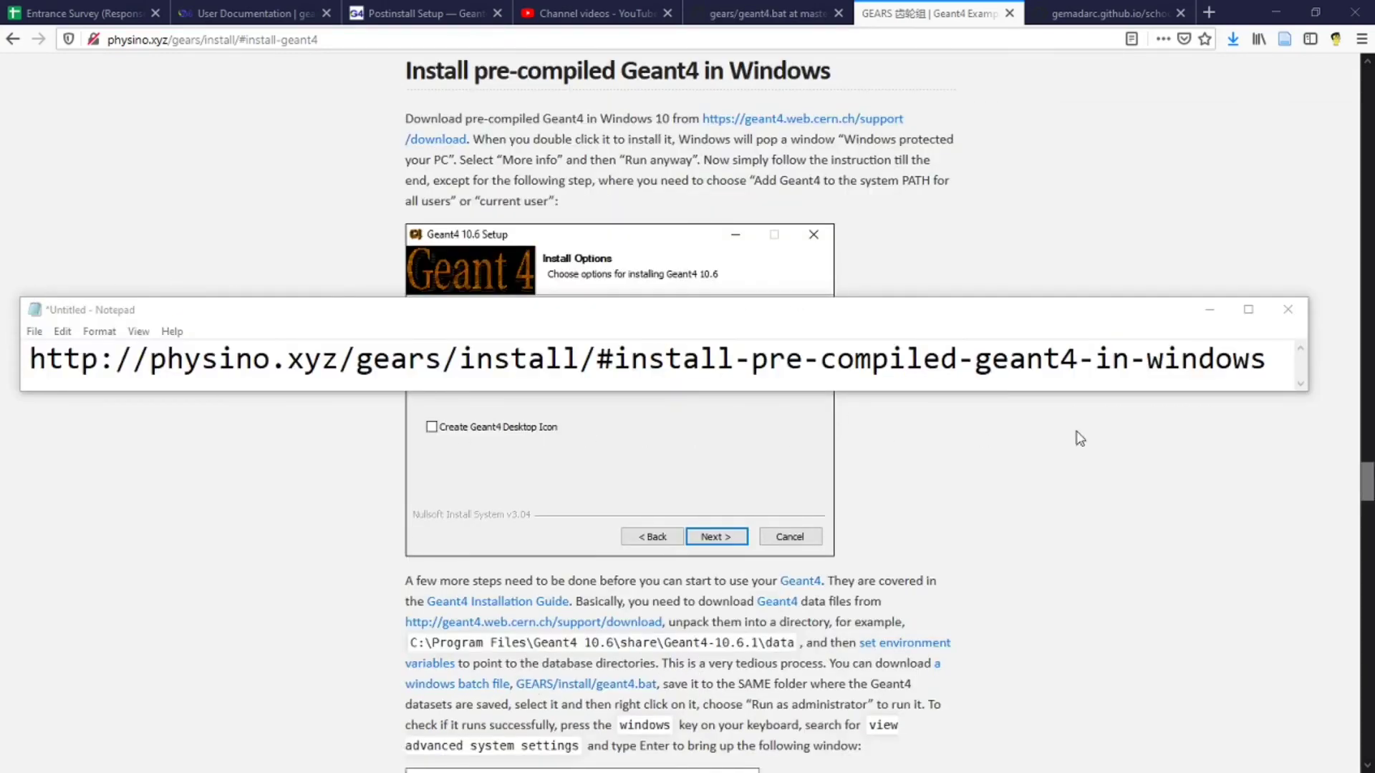
Step: Save the geant4.bat link from the page into the g4data folder
left_click(1209, 309)
right_click(619, 684)
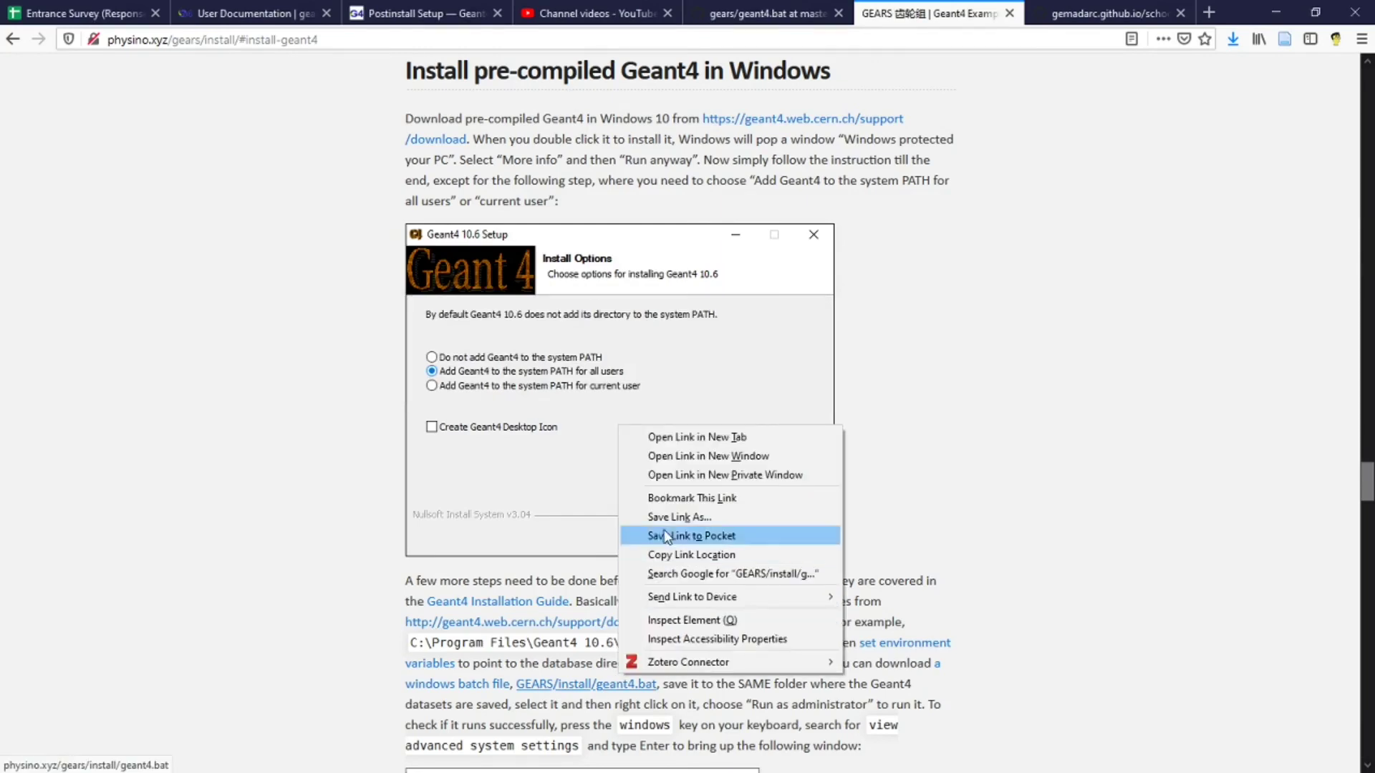
left_click(681, 517)
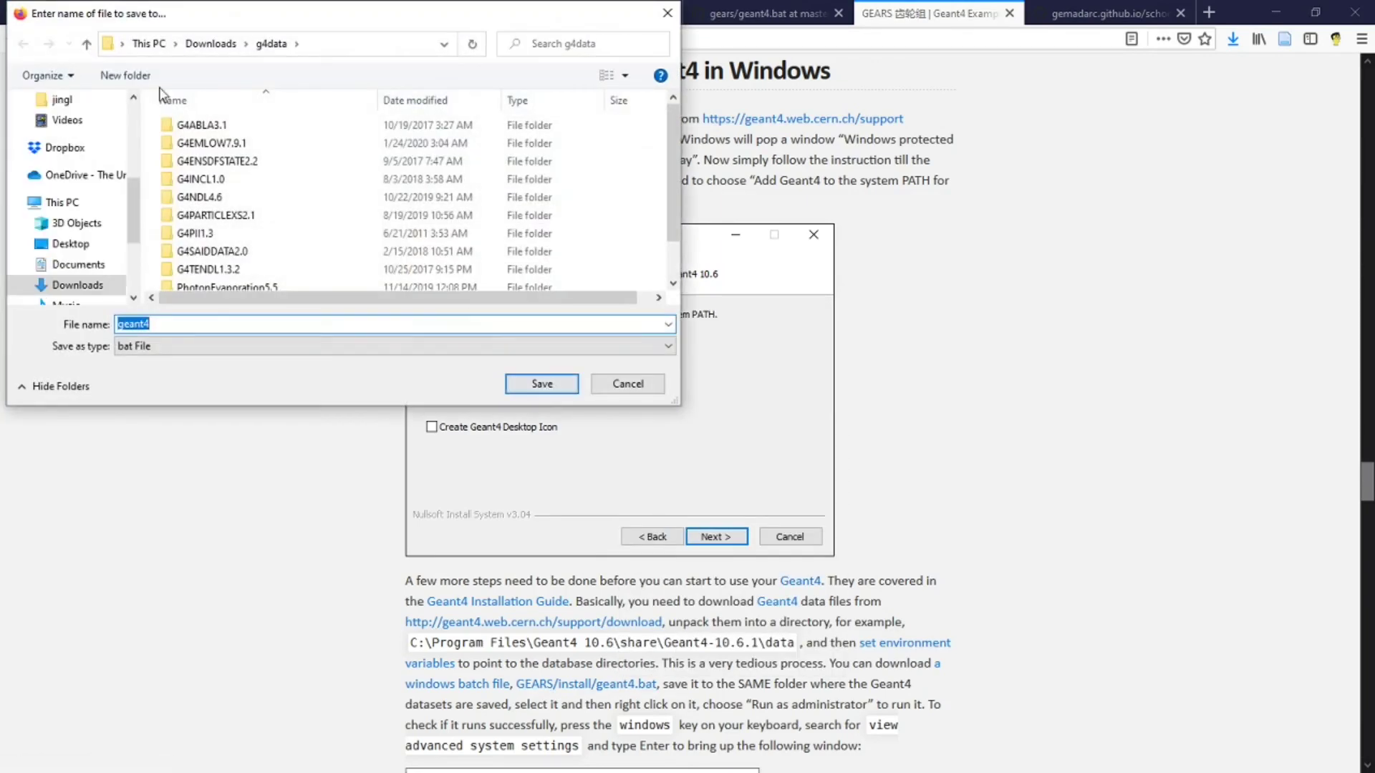
left_click(542, 383)
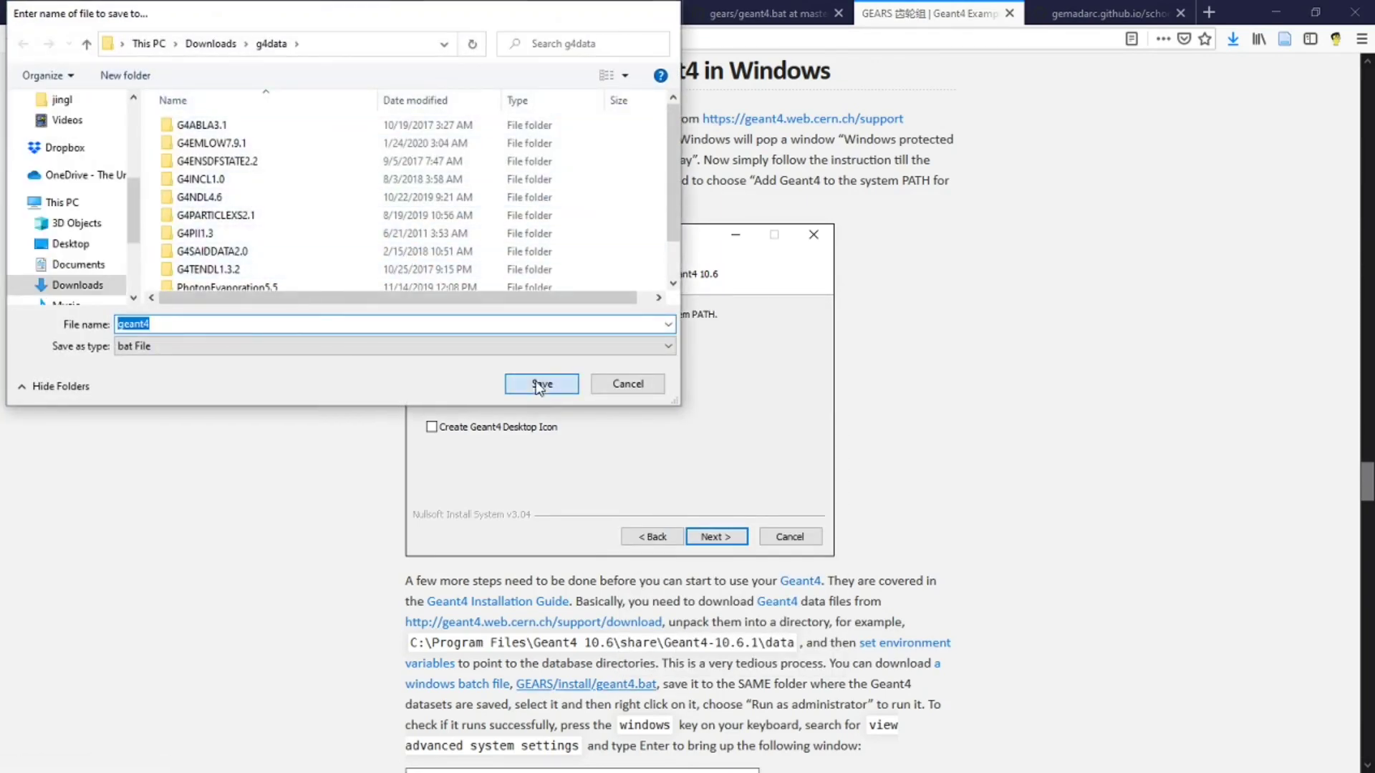
Step: Run geant4.bat past the SmartScreen warning and close its finished console
left_click(947, 534)
double_click(950, 534)
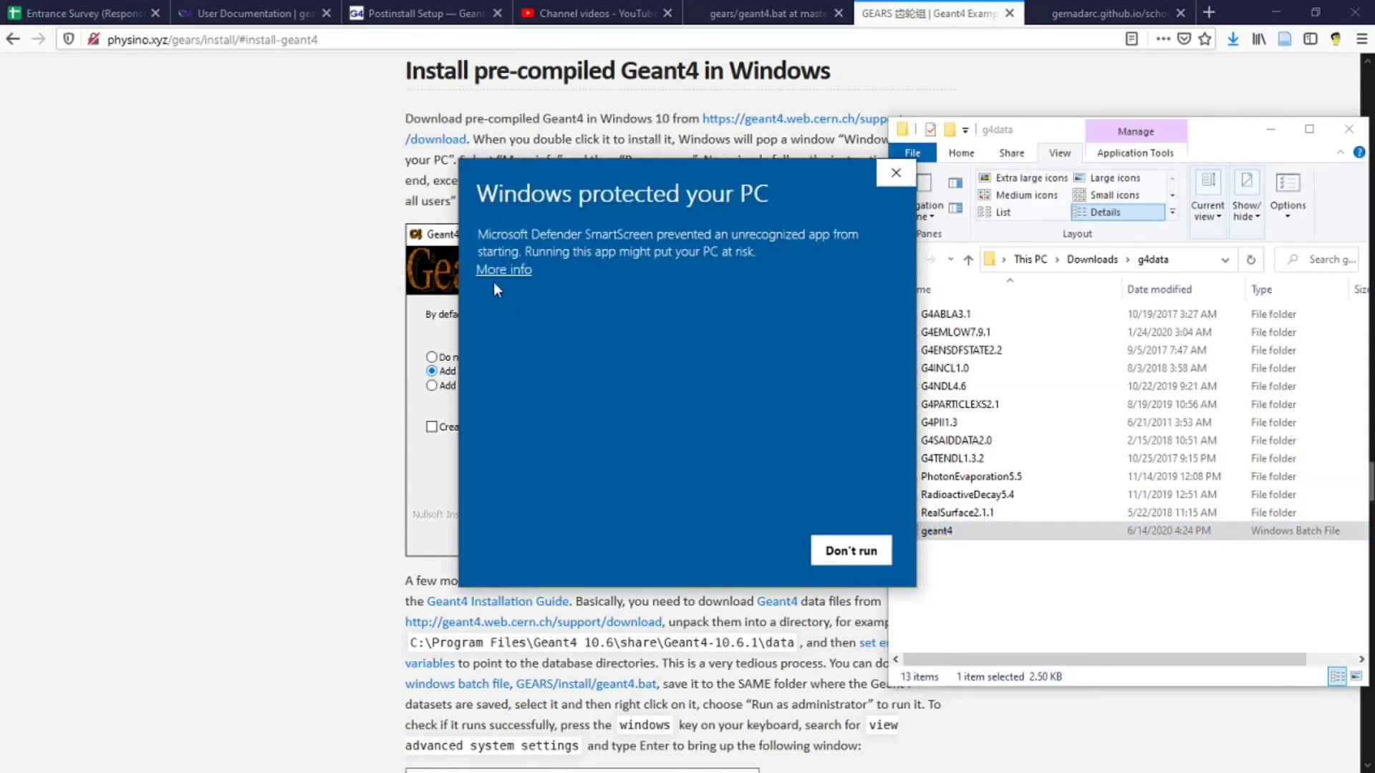
left_click(492, 278)
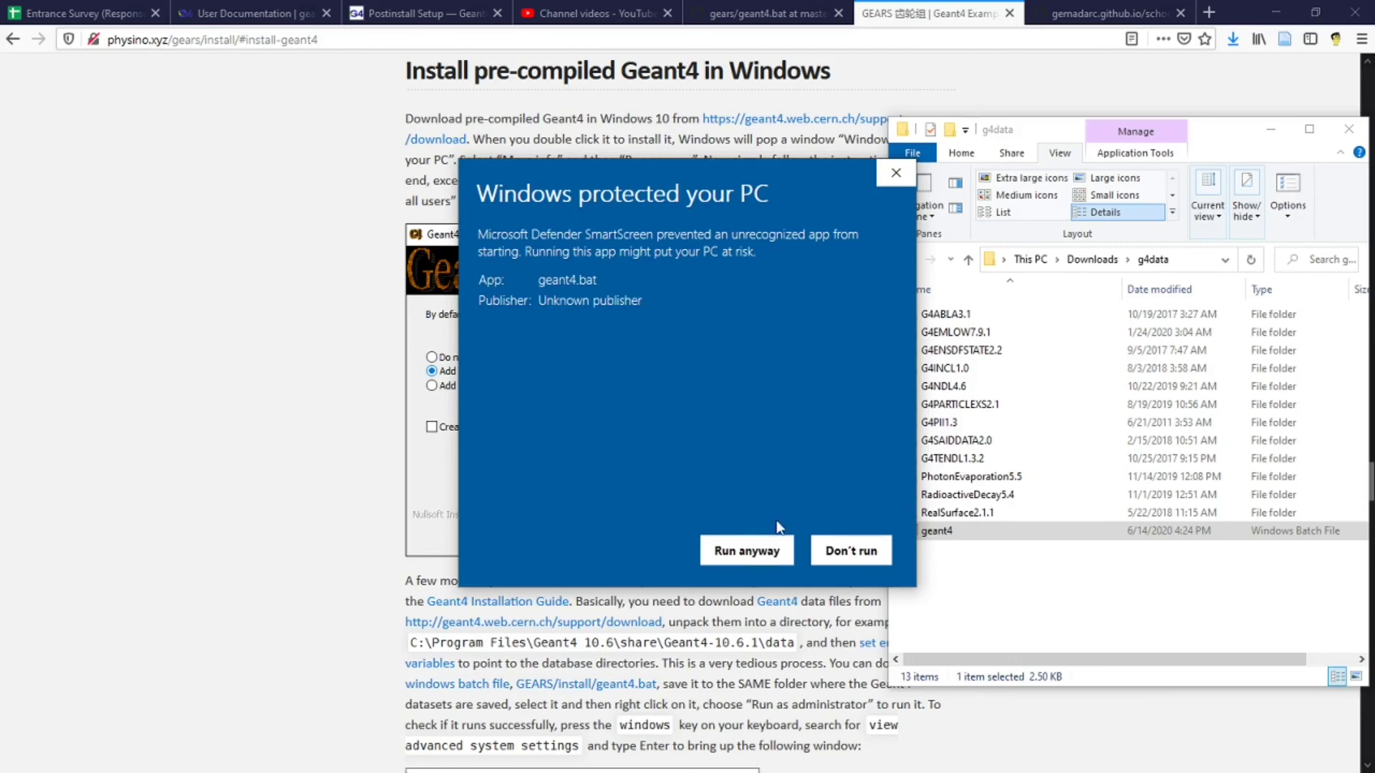
left_click(754, 550)
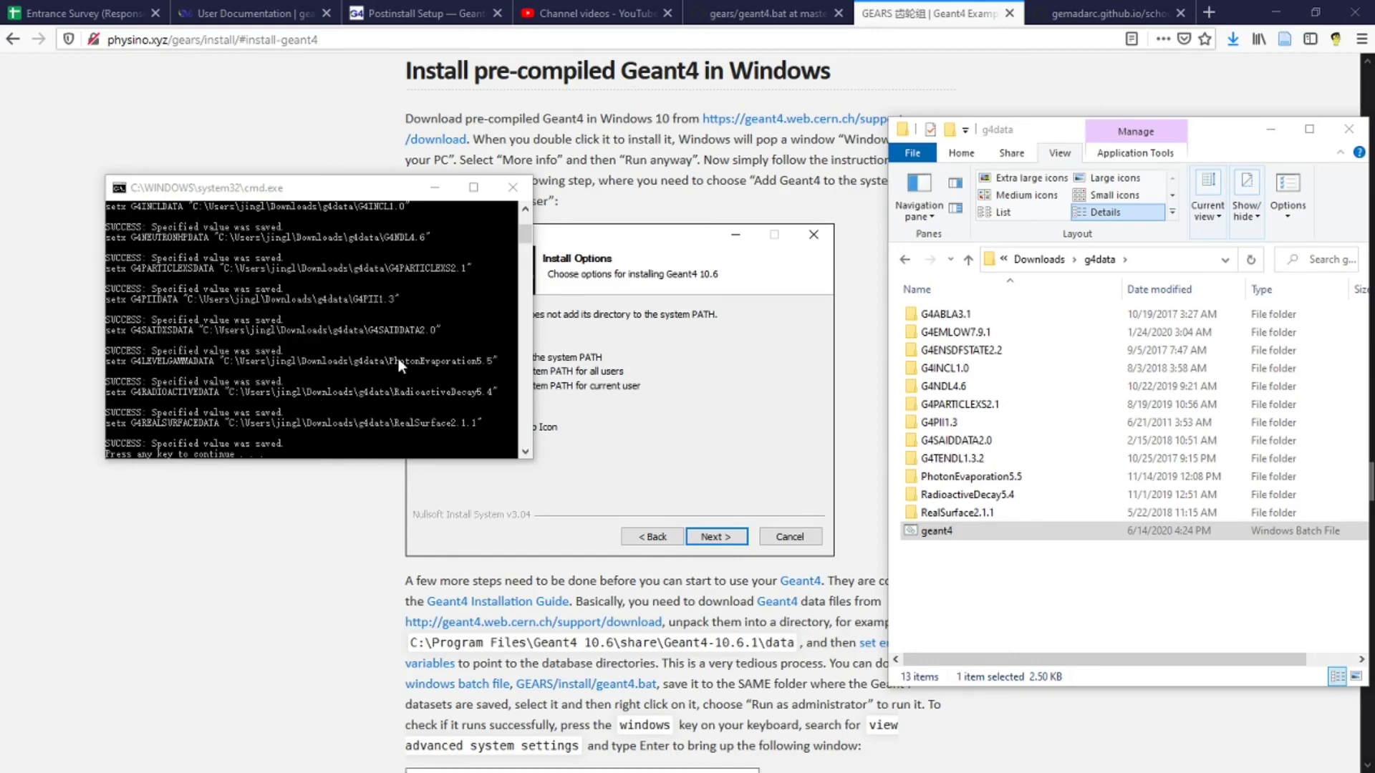
left_click_drag(297, 187, 387, 186)
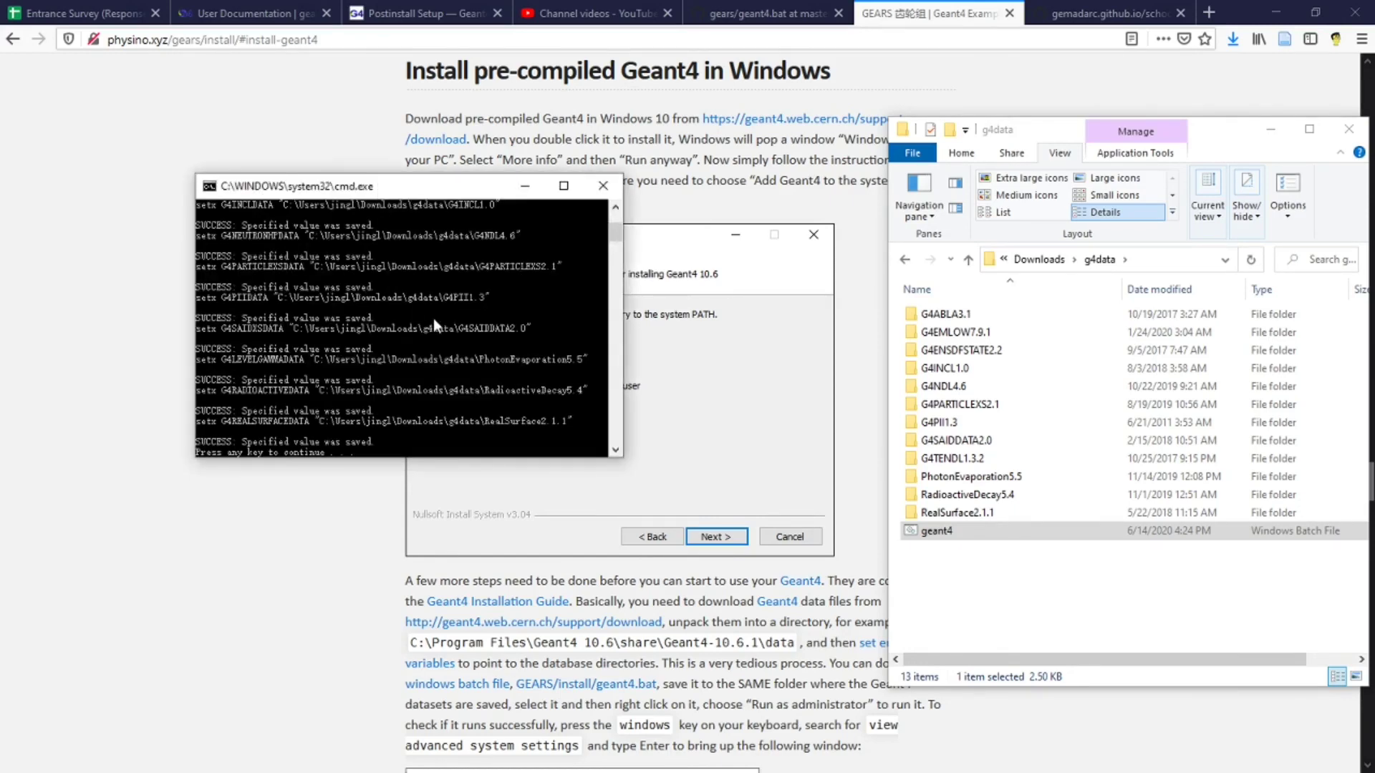
key("Return")
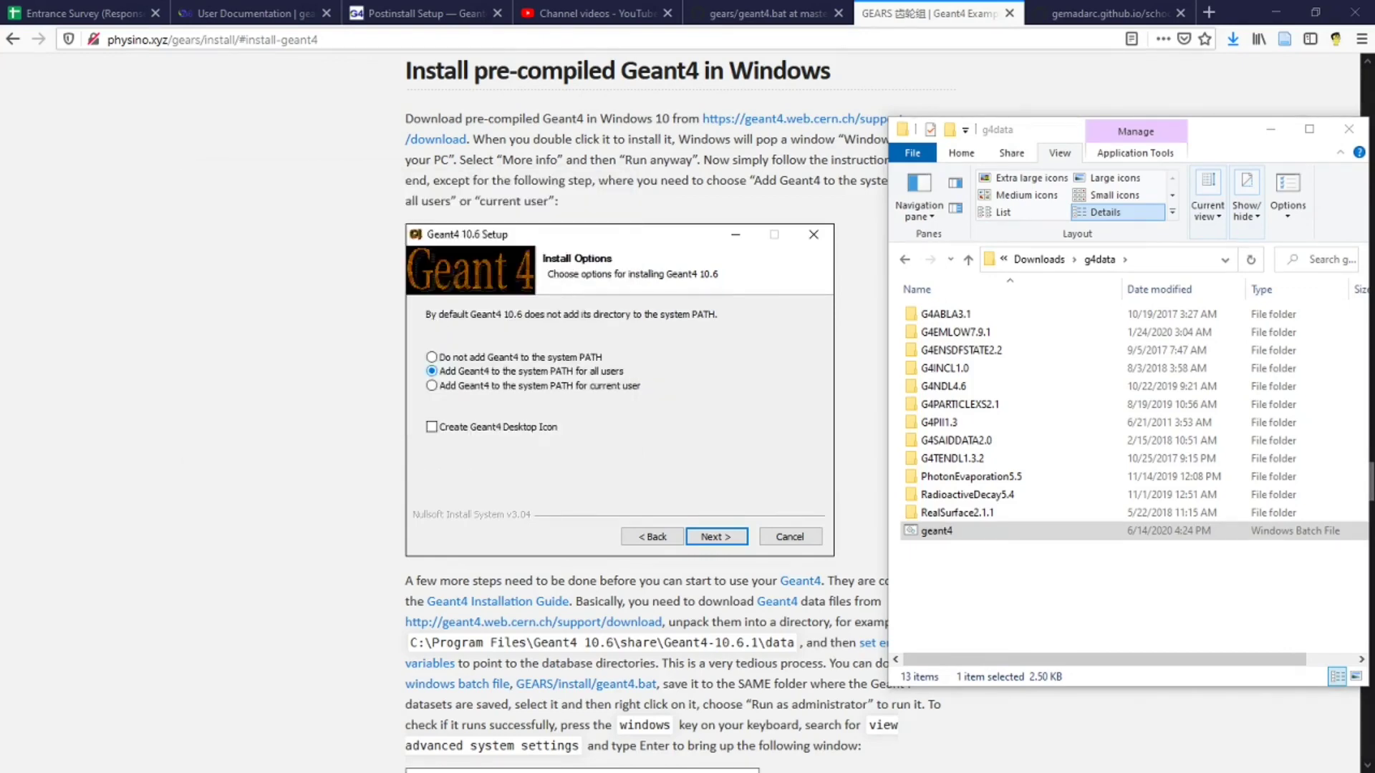